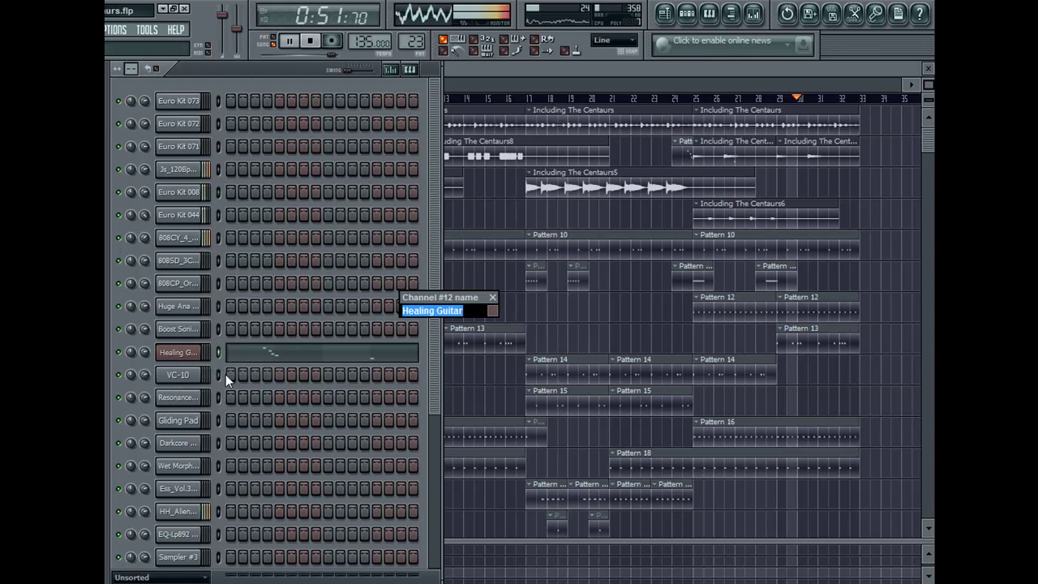
- Rename the Sampler #3 channel as Healing Guitar
right_click(185, 555)
scroll(213, 481, "down", 5)
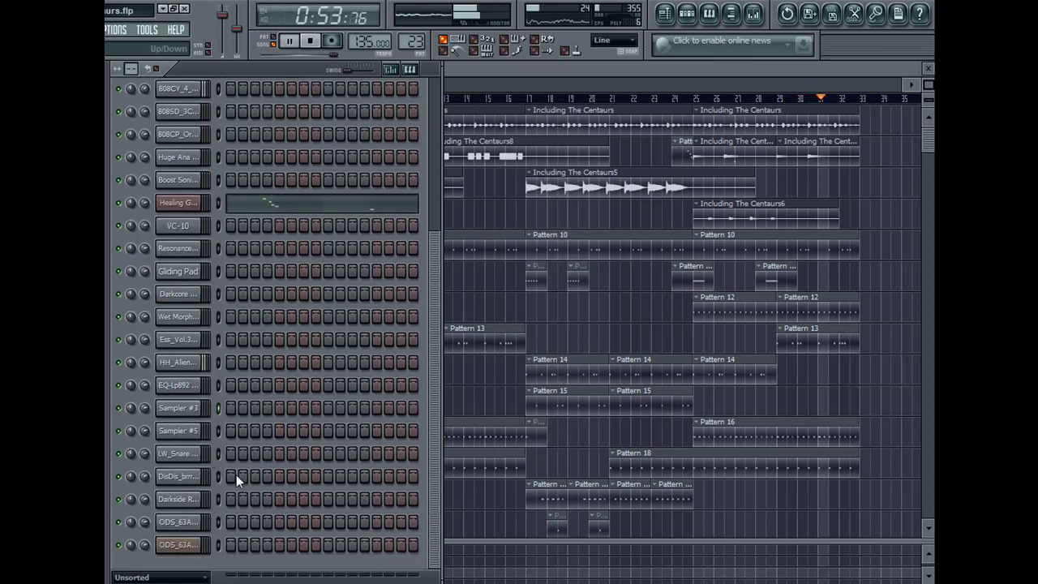
left_click(178, 449)
right_click(201, 406)
left_click(252, 409)
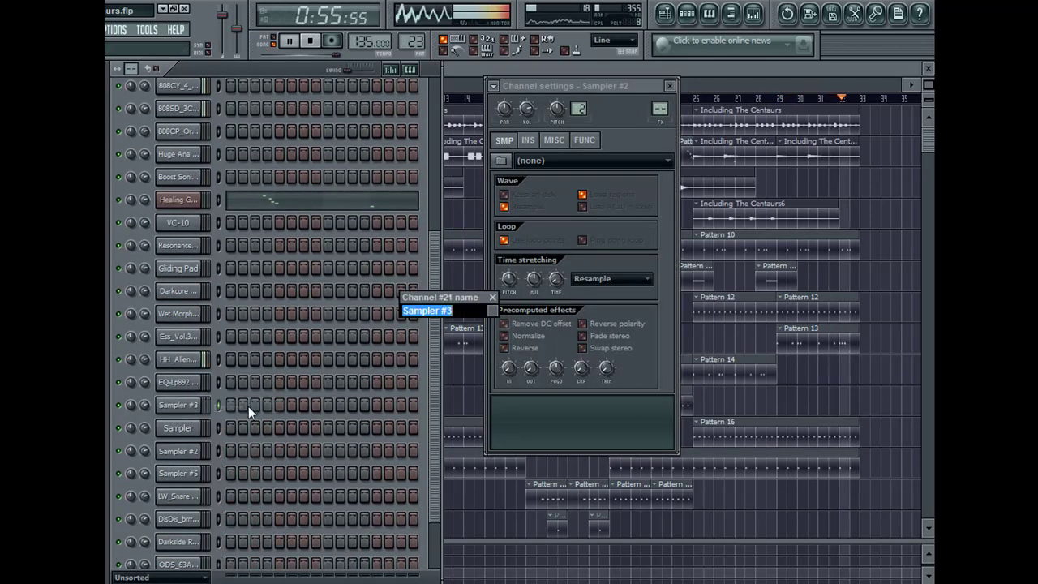
type("Healing Guitar")
key("Return")
- Copy the notes of the original Healing Guitar channel into the newly renamed Healing Guitar channel
left_click(177, 199)
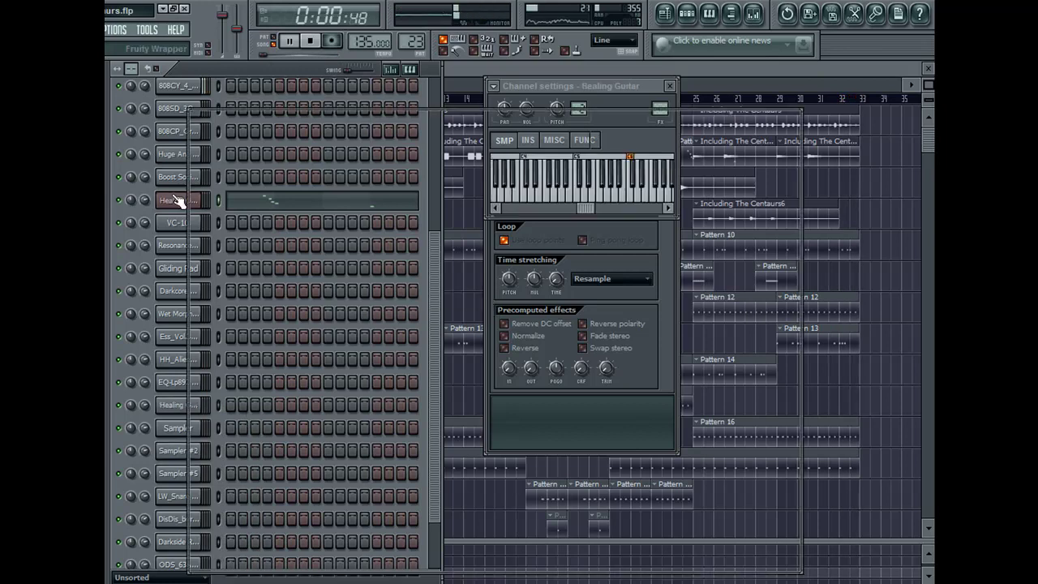
key("ctrl+c")
left_click(221, 409)
key("ctrl+v")
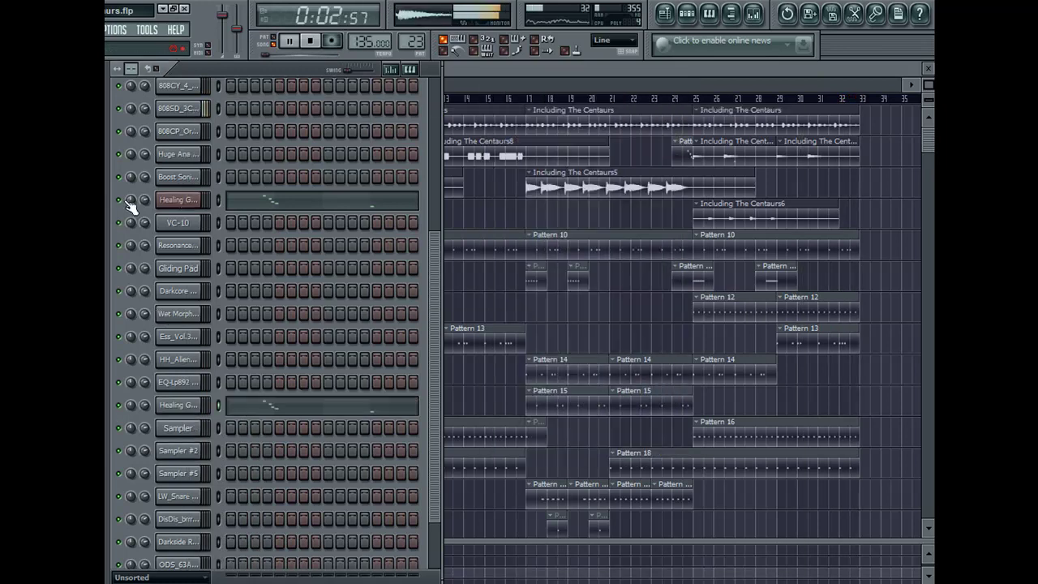
- Render the current pattern as a 16Bit int WAV file named Including The Centaurs9.wav with 64-point sinc interpolation
left_click(274, 37)
key("ctrl+r")
key("Return")
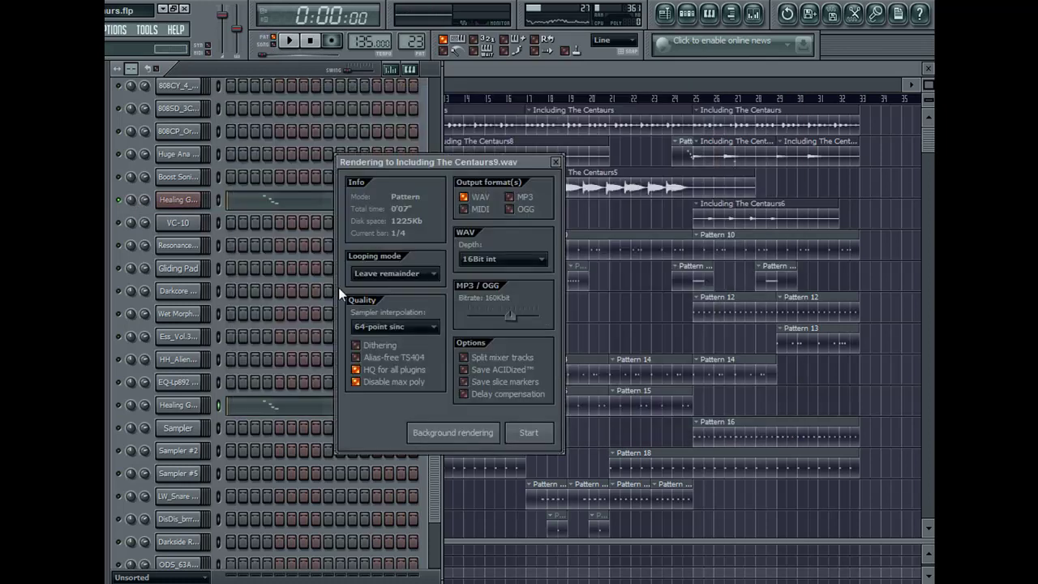
left_click(468, 433)
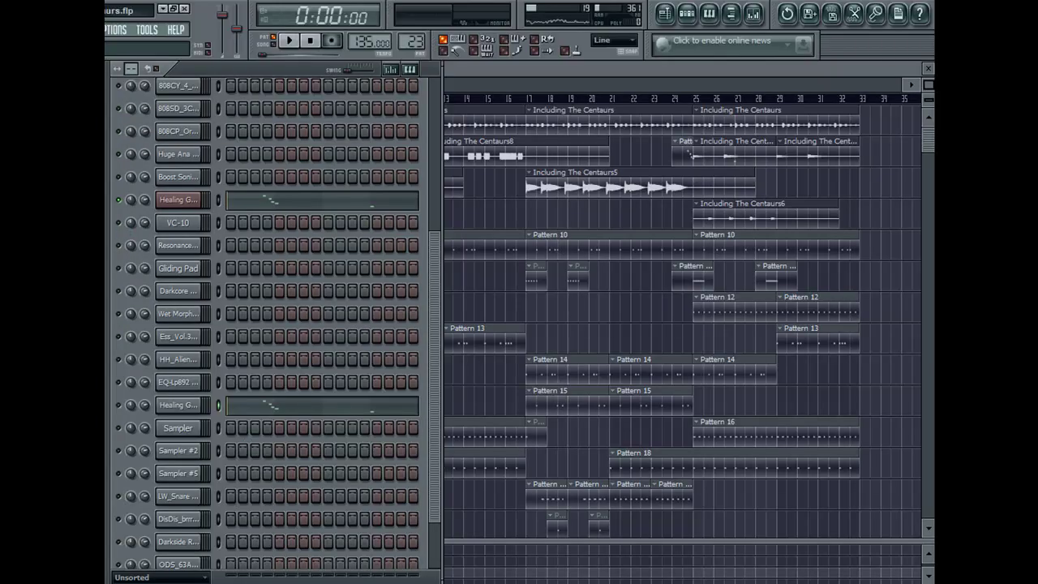
- Place the rendered Including The Centaurs9 audio clip at bar 24 on the playlist track that holds Pattern 13
left_click_drag(98, 217, 747, 370)
left_click_drag(675, 342, 614, 337)
right_click(636, 350)
left_click(673, 343)
key("F5")
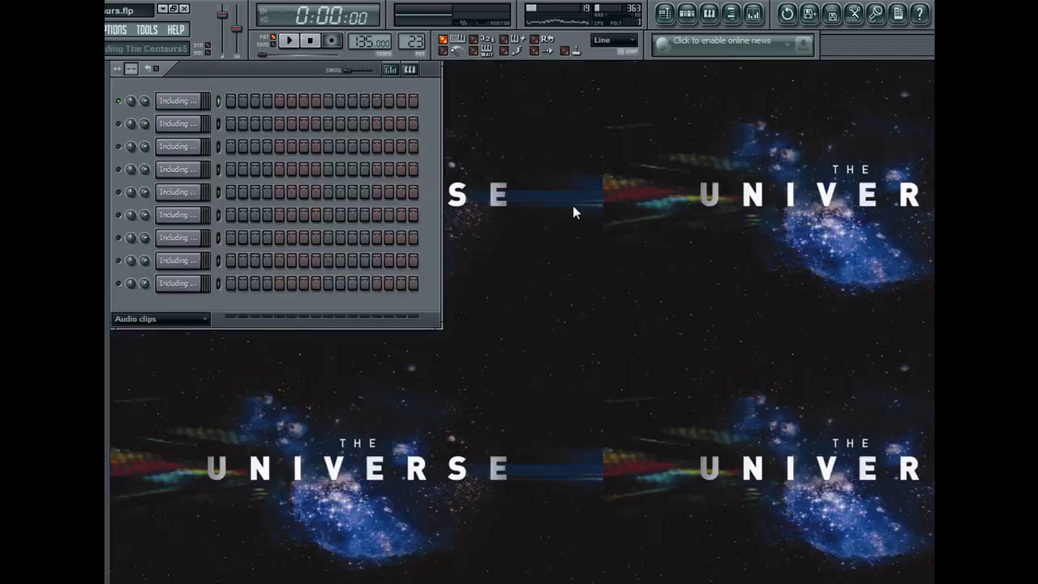
- Set the channel filter to All, switch to pattern 24 and start song playback
right_click(128, 177)
key("Escape")
left_click(159, 319)
left_click(130, 331)
left_click(173, 357)
left_click(172, 357)
key("KP_Add")
key("space")
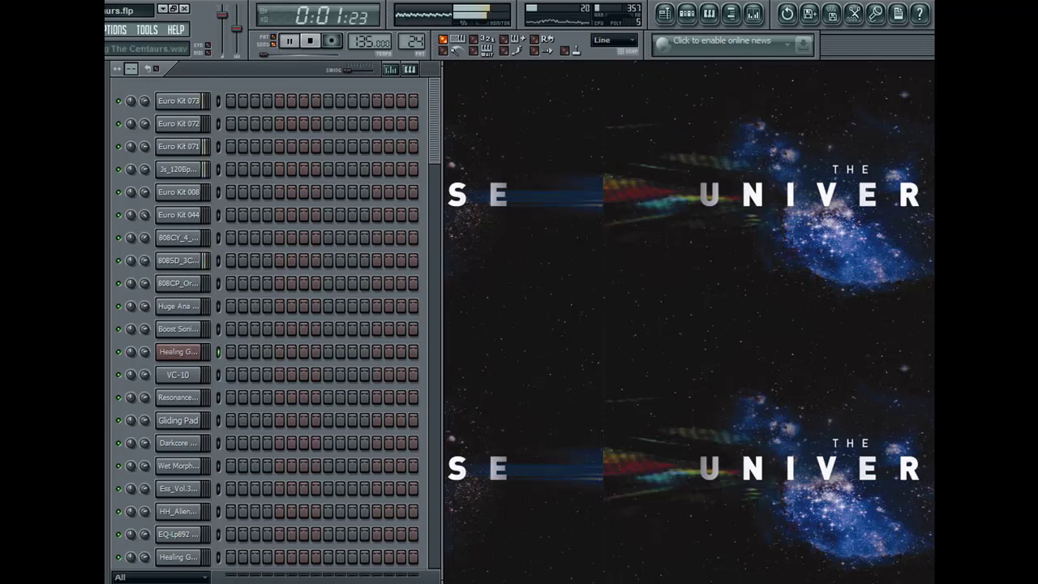
- Step back through the KORG Legacy Cell presets of the Healing Guitar channel during playback and load 006: Deep Searchin'
left_click(174, 357)
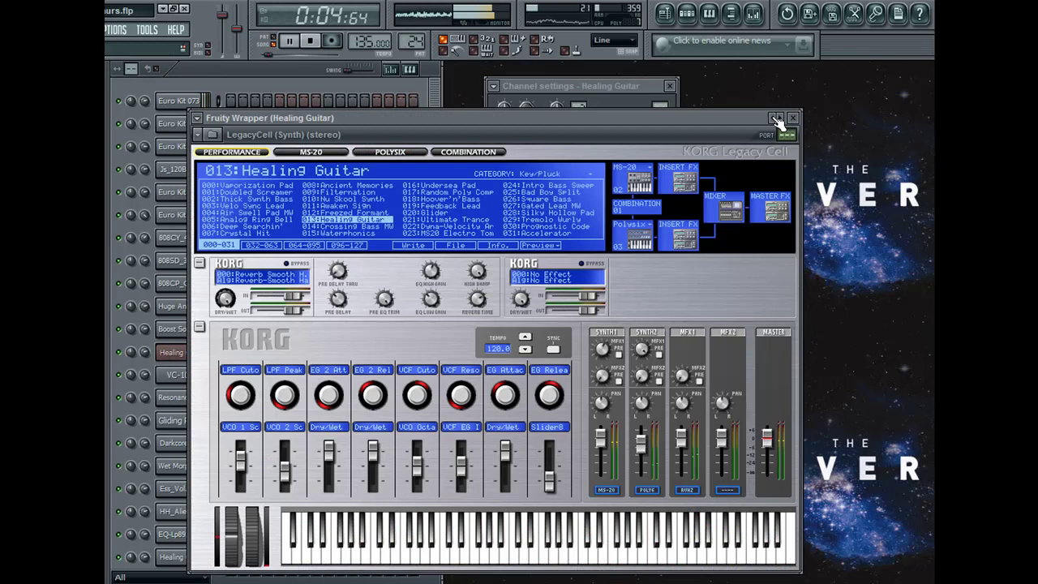
left_click(774, 119)
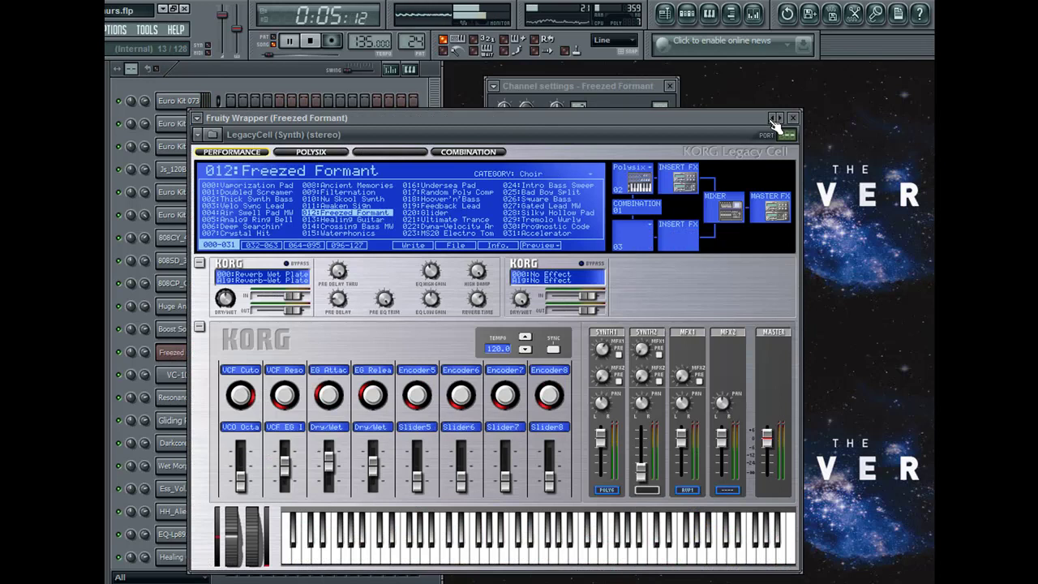
left_click(775, 120)
left_click(623, 92)
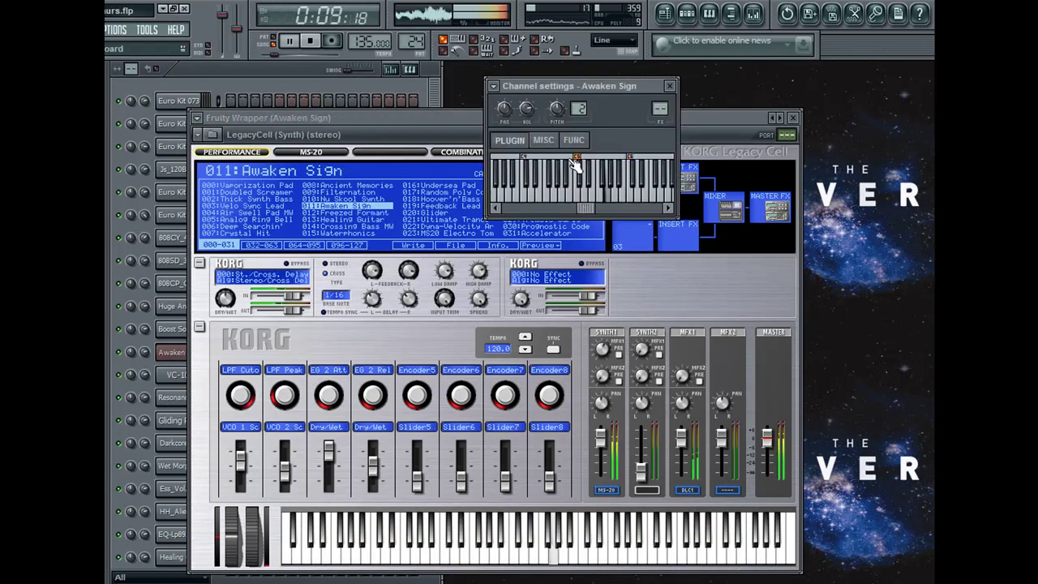
left_click(774, 119)
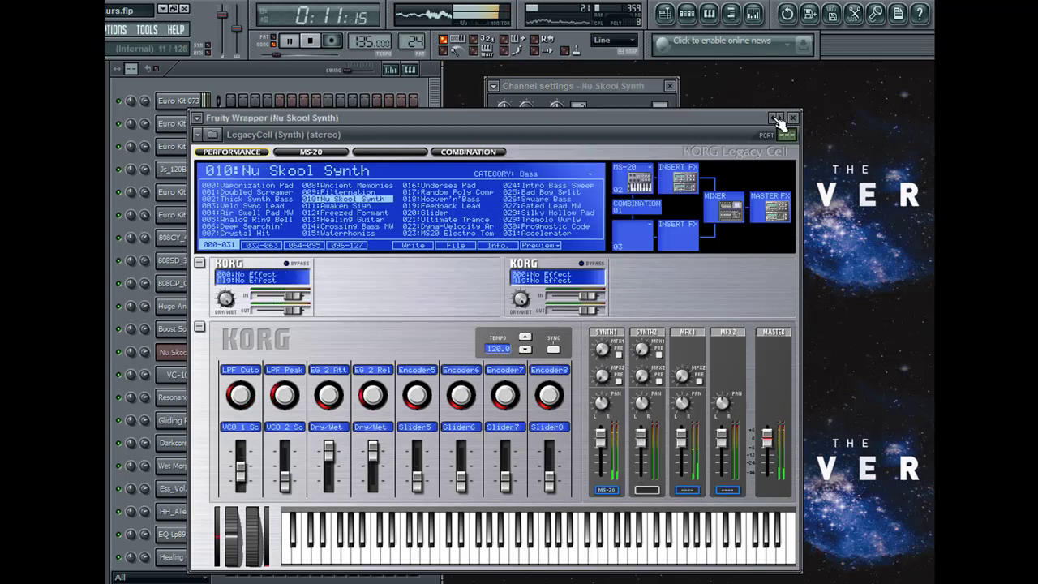
left_click(775, 119)
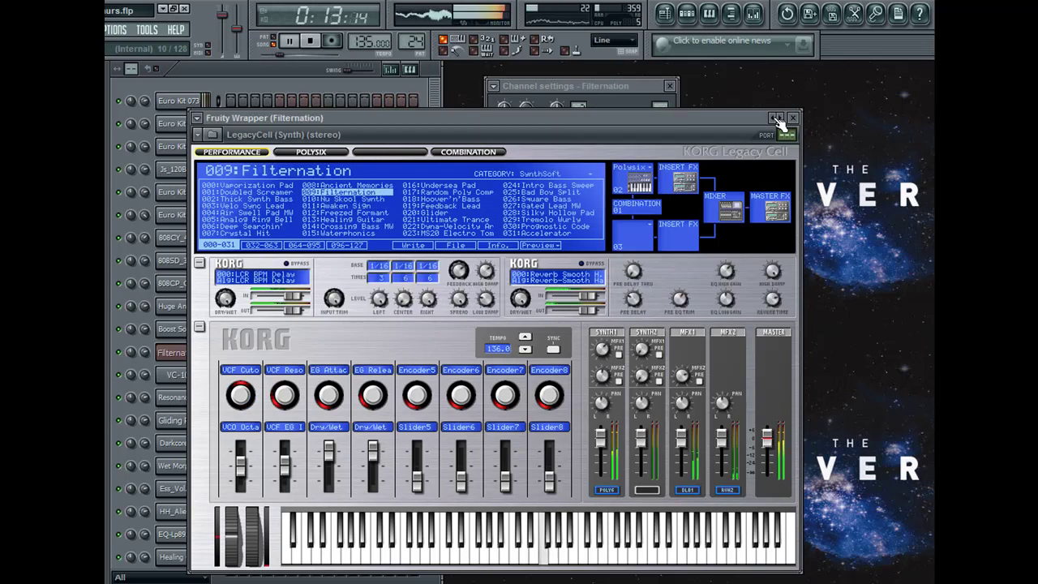
left_click(774, 119)
left_click(774, 119)
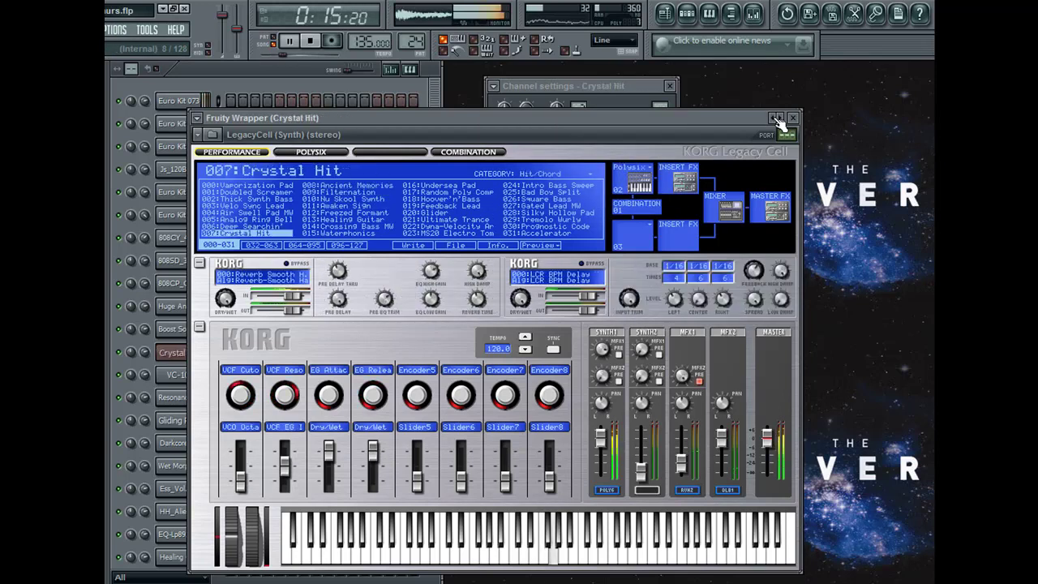
left_click(774, 119)
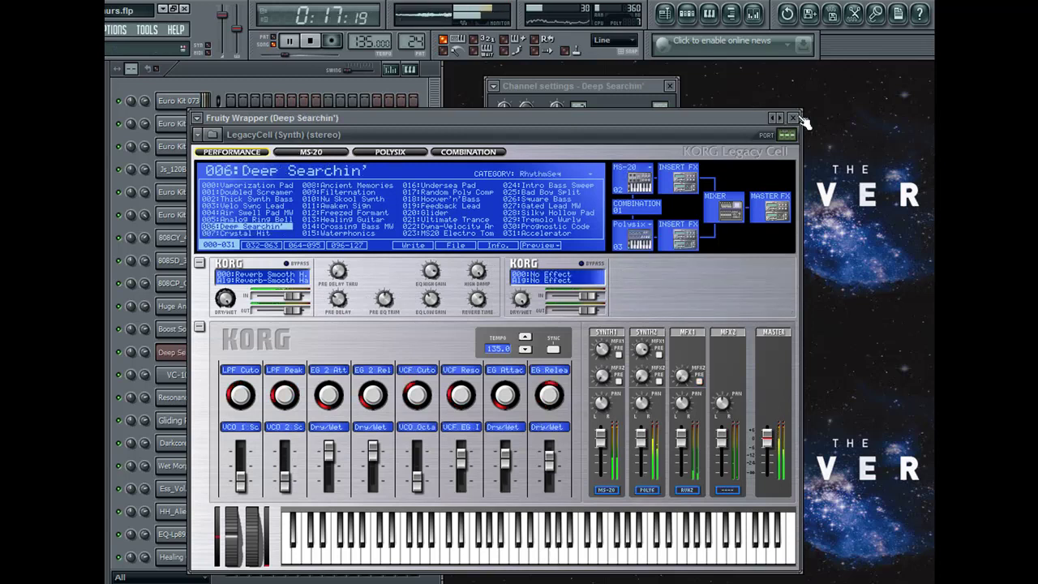
left_click(793, 118)
left_click(668, 86)
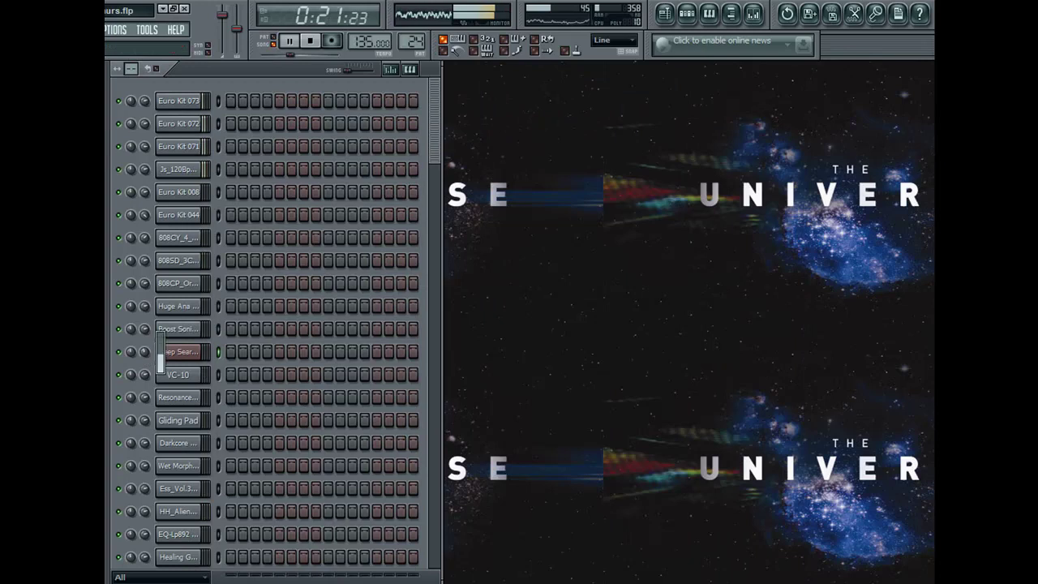
- Audition the Deep Searchin' sound, then record a melody with it into pattern 24 from about bar 16 of the song
left_click(174, 352)
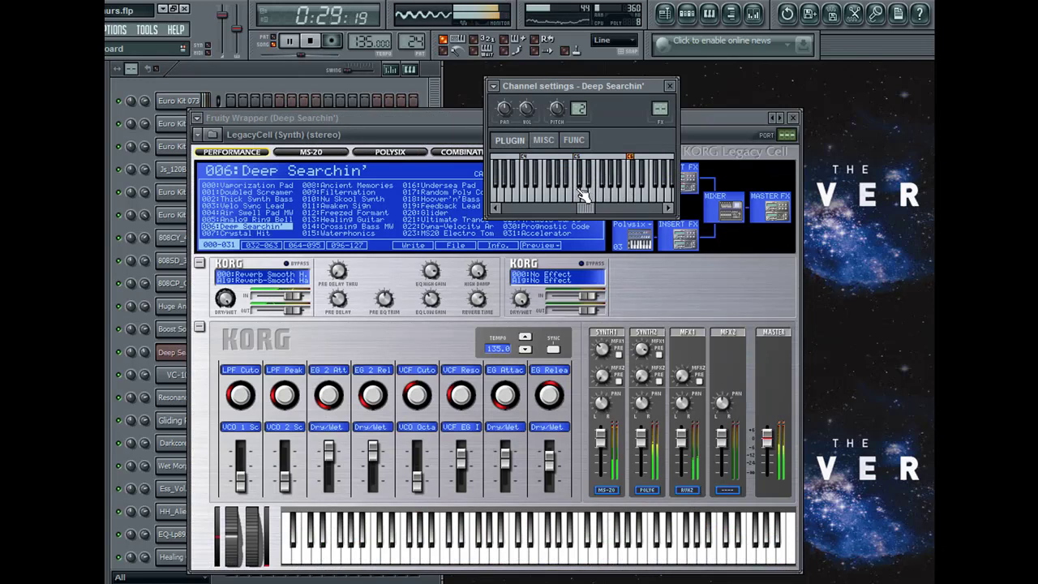
left_click(272, 77)
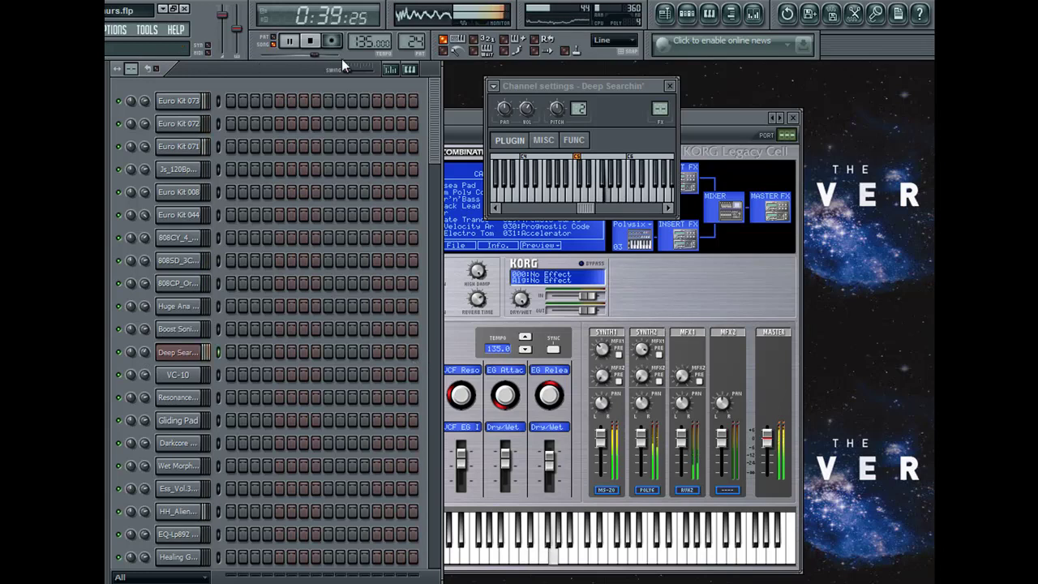
left_click(665, 12)
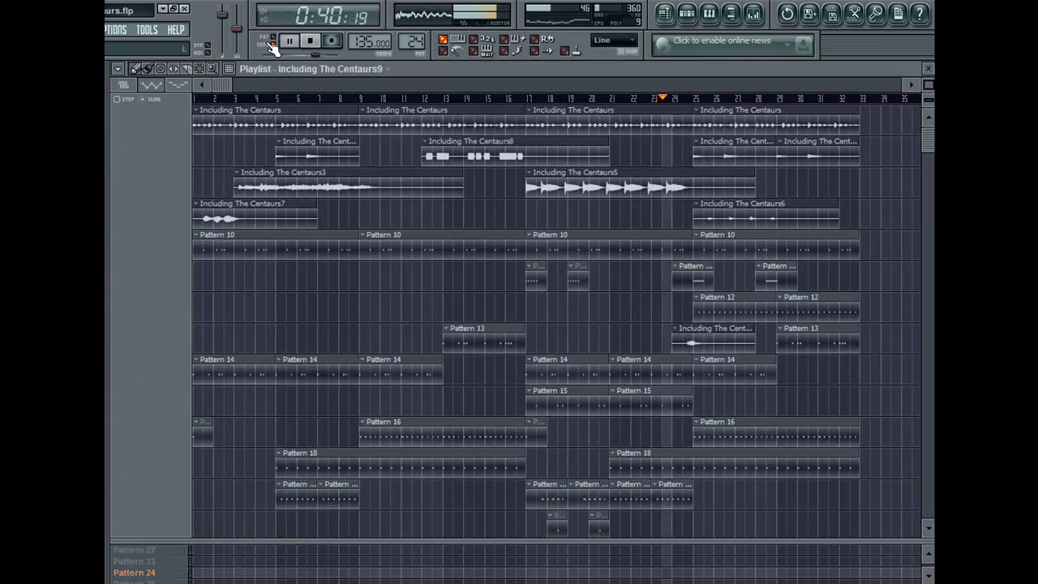
left_click(507, 98)
left_click(929, 68)
left_click(332, 41)
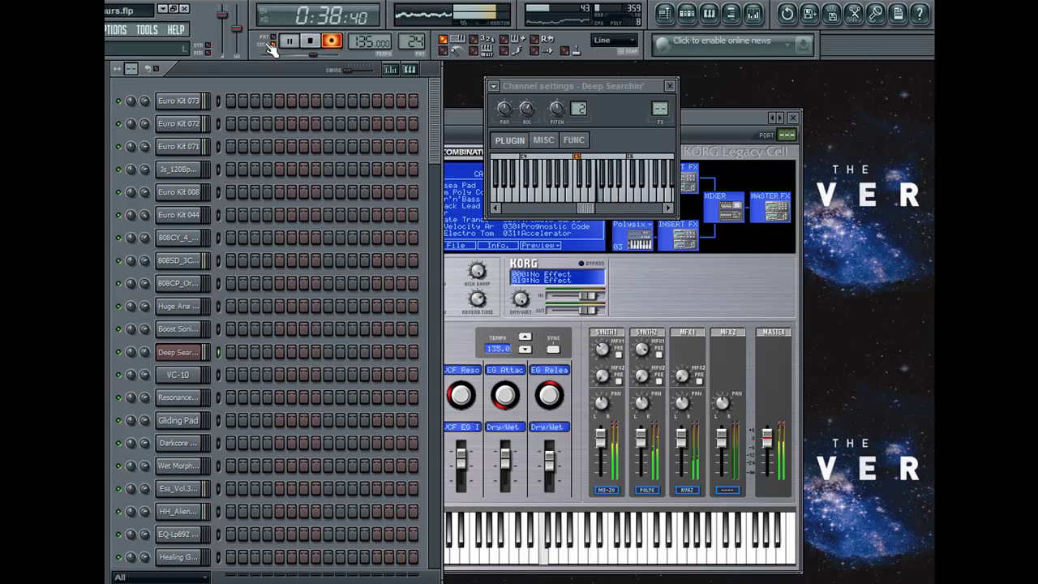
left_click(332, 42)
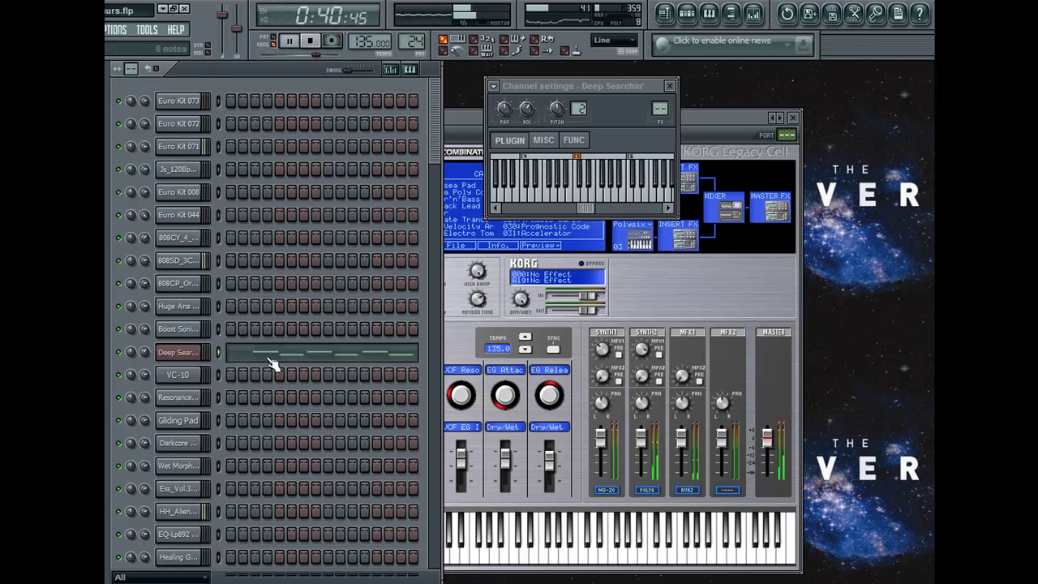
- Move all recorded Deep Searchin' notes to the start of the pattern in the piano roll
left_click(271, 354)
key("ctrl+a")
left_click_drag(239, 243, 129, 248)
left_click(253, 289, "ctrl")
right_click(162, 354)
double_click(289, 246)
left_click(469, 326)
- Rework the Deep Searchin' notes in bars 1 to 4 into one-bar notes alternating between two pitches
left_click_drag(193, 244, 303, 244)
right_click(333, 262)
left_click(308, 262)
right_click(478, 244)
left_click(452, 244)
left_click(598, 263)
right_click(680, 262)
left_click_drag(589, 263, 598, 264)
- Replace the notes in bars 5 and 6 with one-bar notes that continue the two-pitch alternation
scroll(342, 84, "right", 5)
right_click(442, 245)
left_click(409, 244)
right_click(582, 262)
left_click(561, 263)
left_click_drag(563, 263, 551, 263)
- Play the song from bar 17 and move the Pattern 24 clip to bar 17 on the fourth playlist track
key("F5")
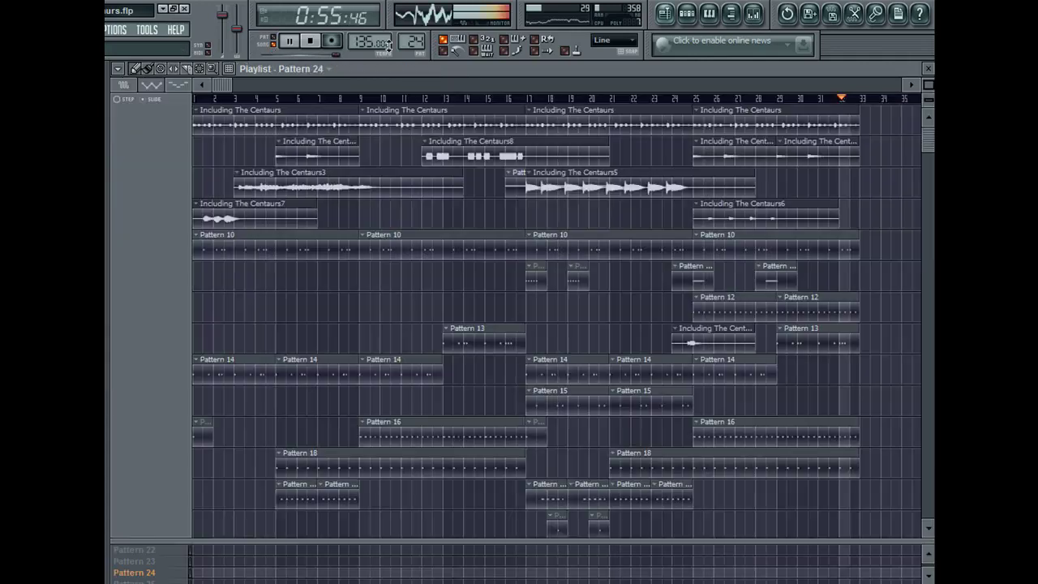
left_click(525, 99)
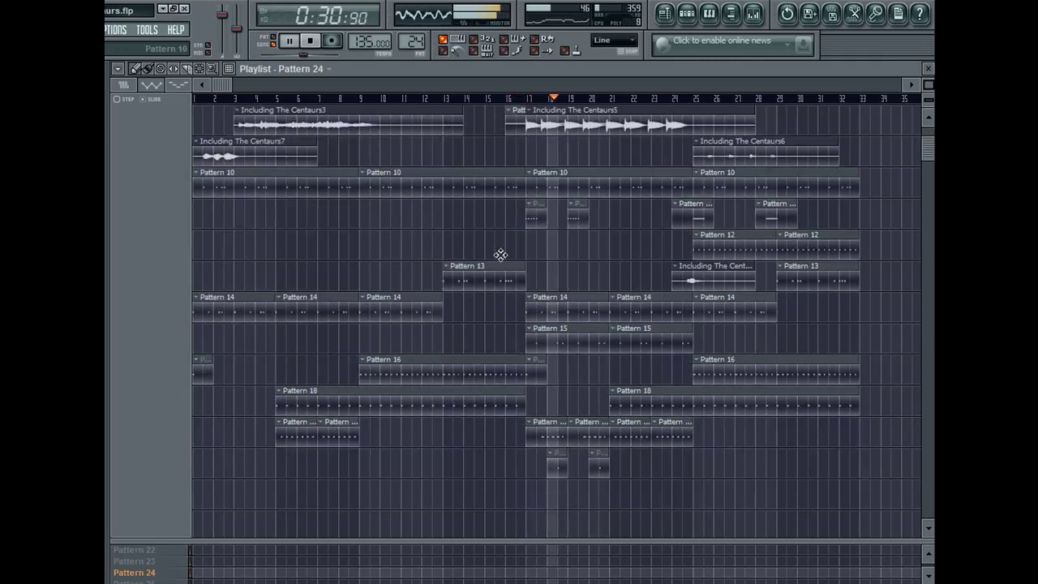
left_click_drag(516, 187, 535, 219)
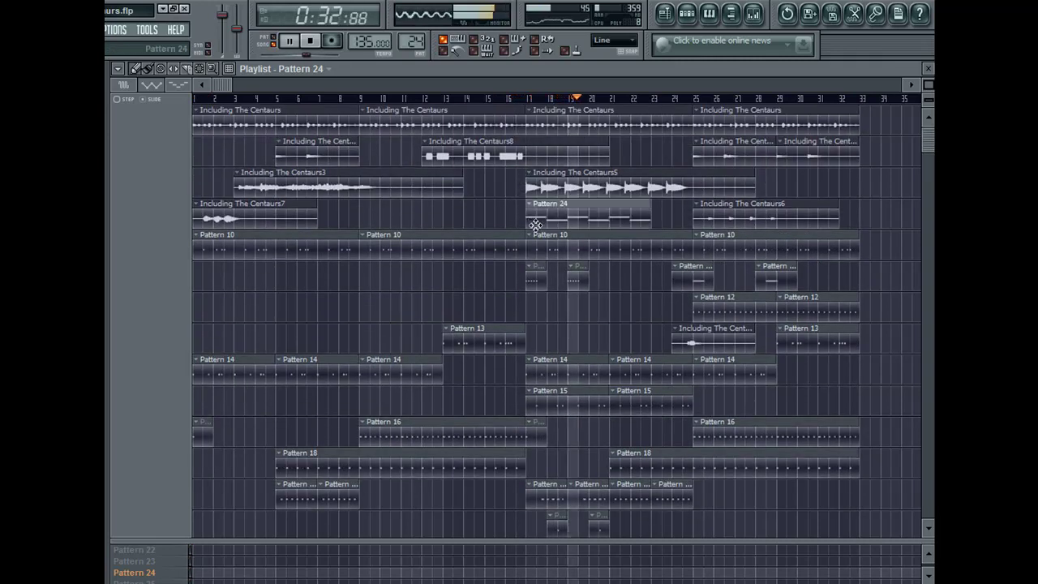
- Replay the song from about bar 15 and inspect the channel settings of the Including The Centaurs8 clip
double_click(563, 211)
key("F6")
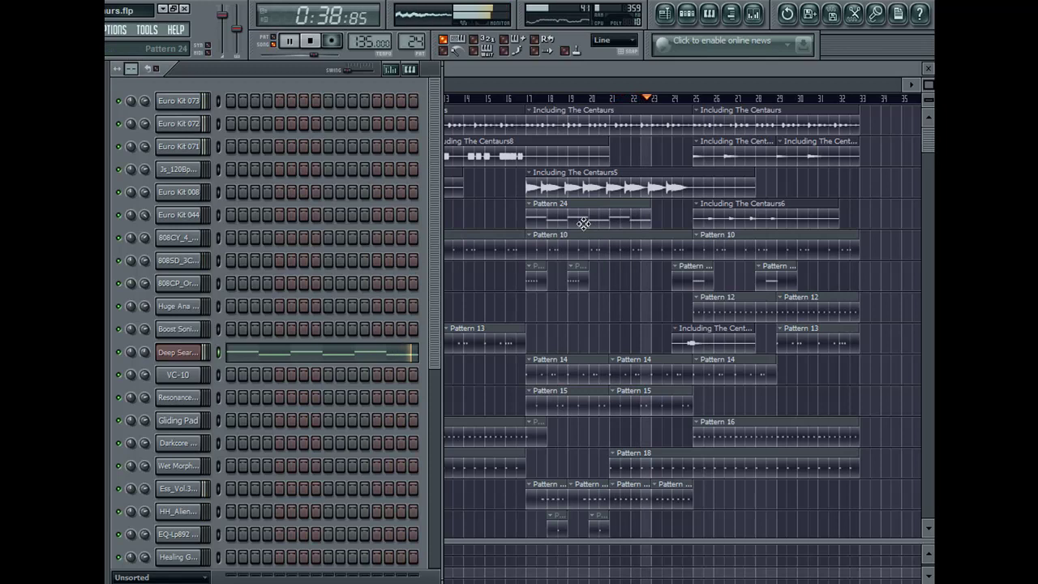
left_click(495, 98)
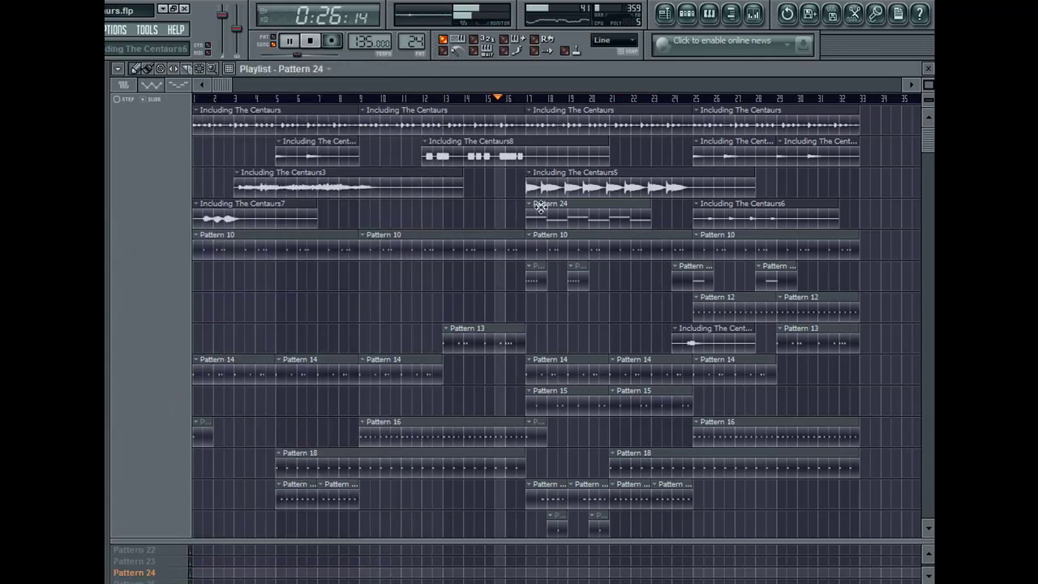
double_click(500, 131)
double_click(475, 155)
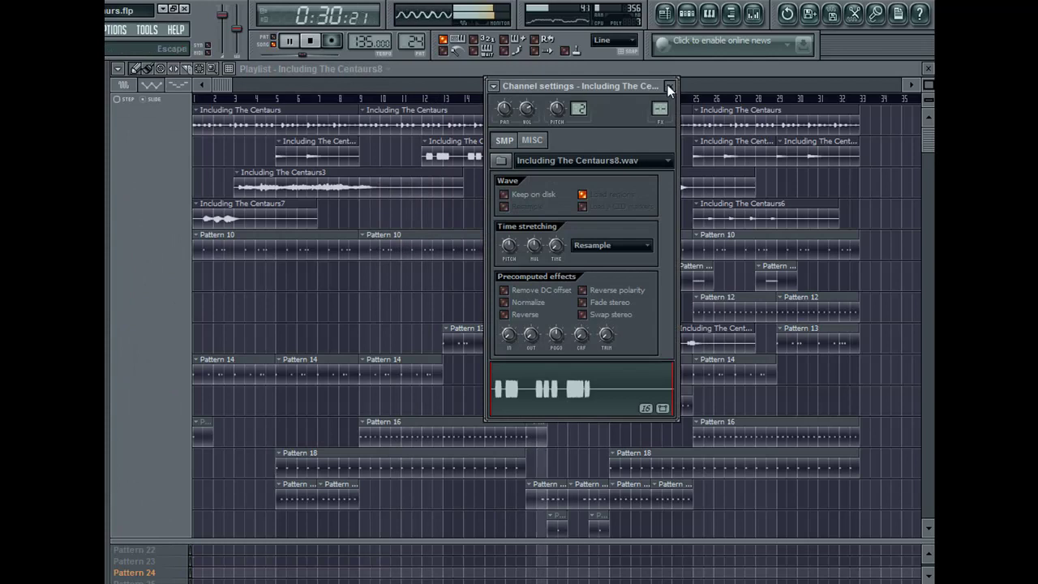
left_click(670, 86)
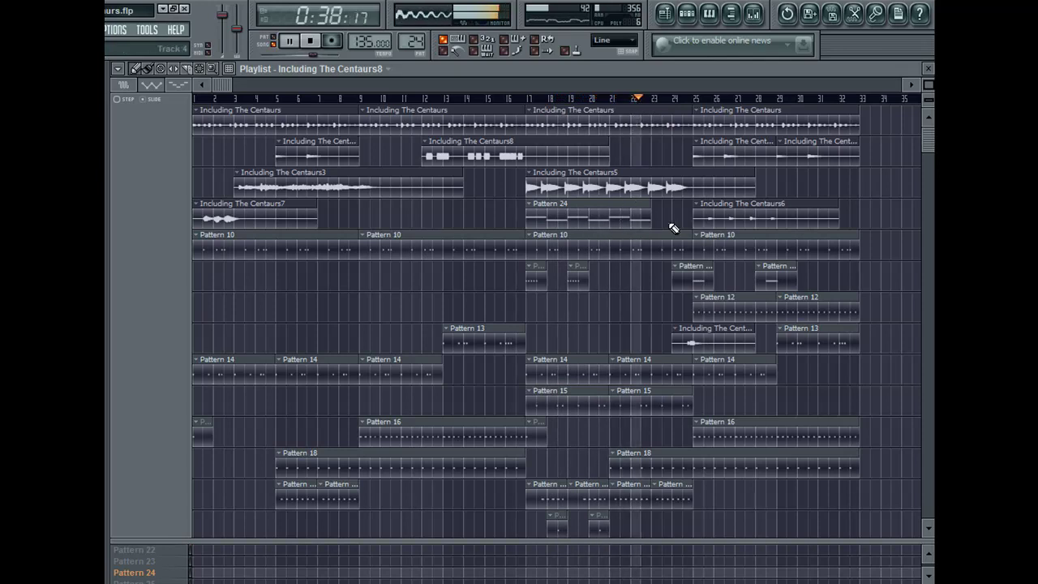
- Extend the alternating Deep Searchin' notes of Pattern 24 to fill eight bars
double_click(634, 217)
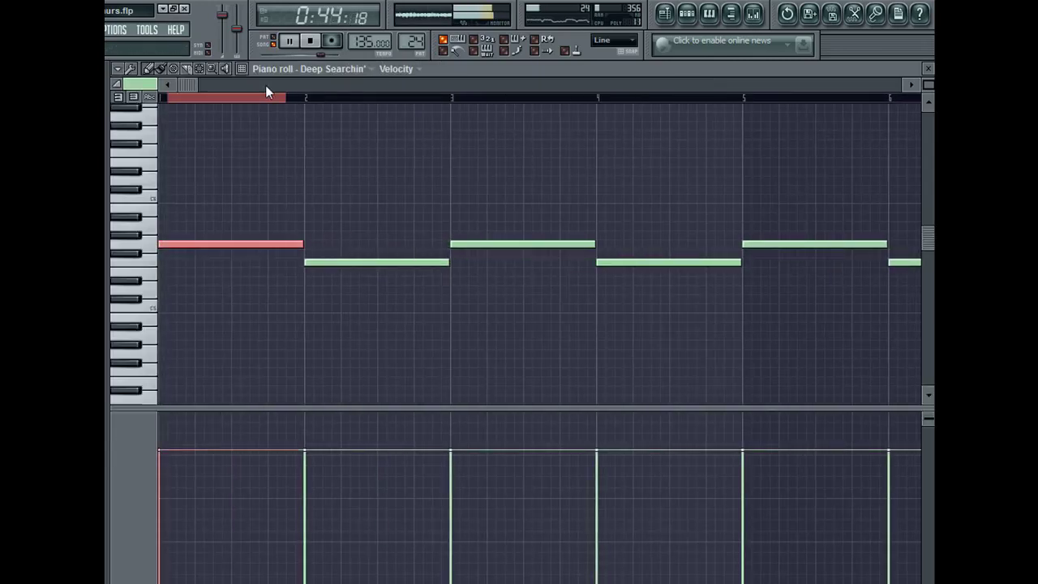
left_click_drag(444, 259, 445, 264)
key("F5")
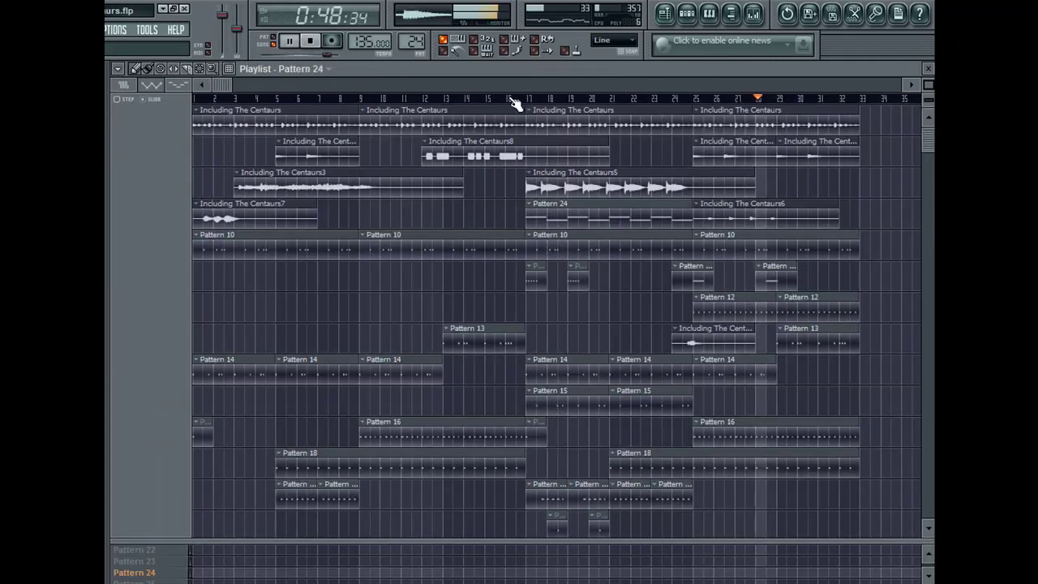
- Replay the arrangement from about bar 15 and save the project
left_click(494, 100)
left_click(107, 30)
left_click(108, 93)
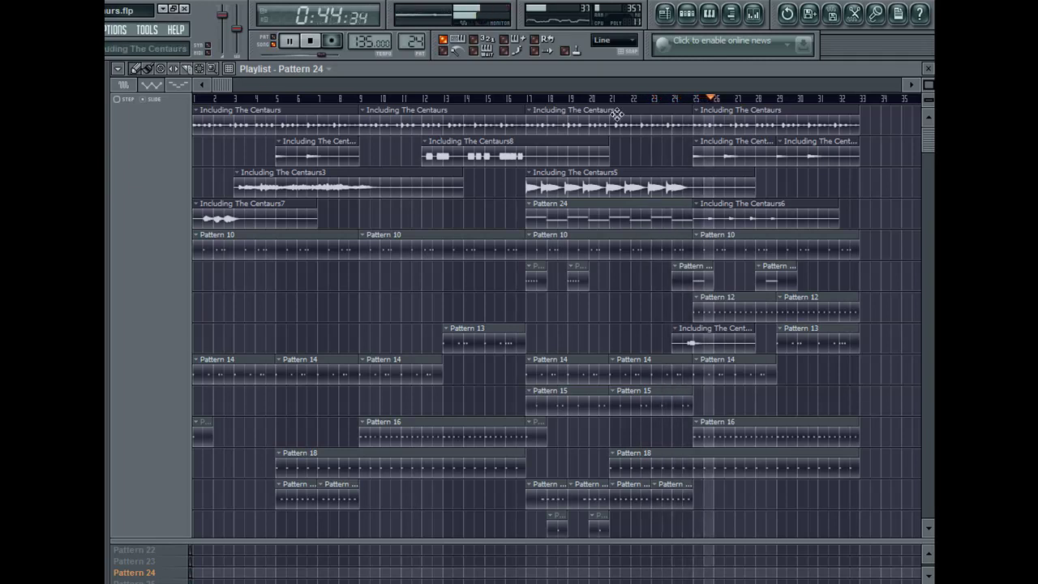
- Replay the end of the Pattern 24 clip and shorten its last note to about three quarters of a bar
left_click(665, 98)
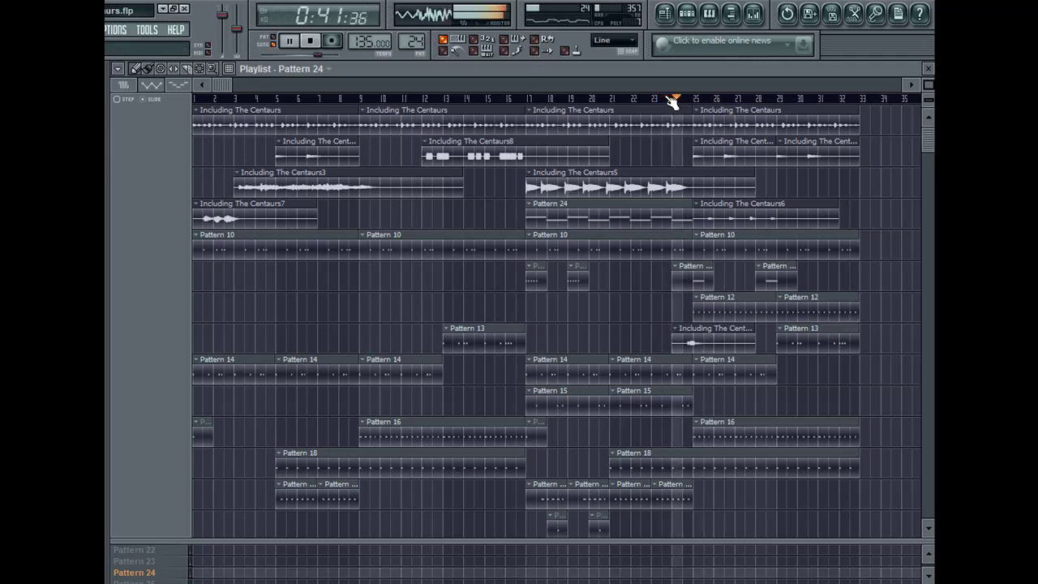
left_click(665, 98)
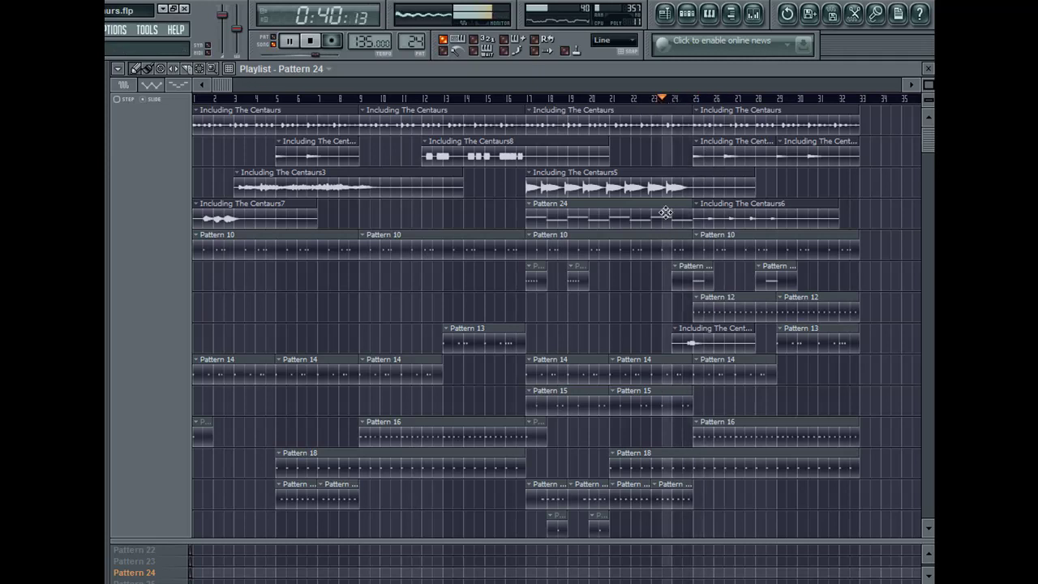
left_click(606, 98)
double_click(611, 215)
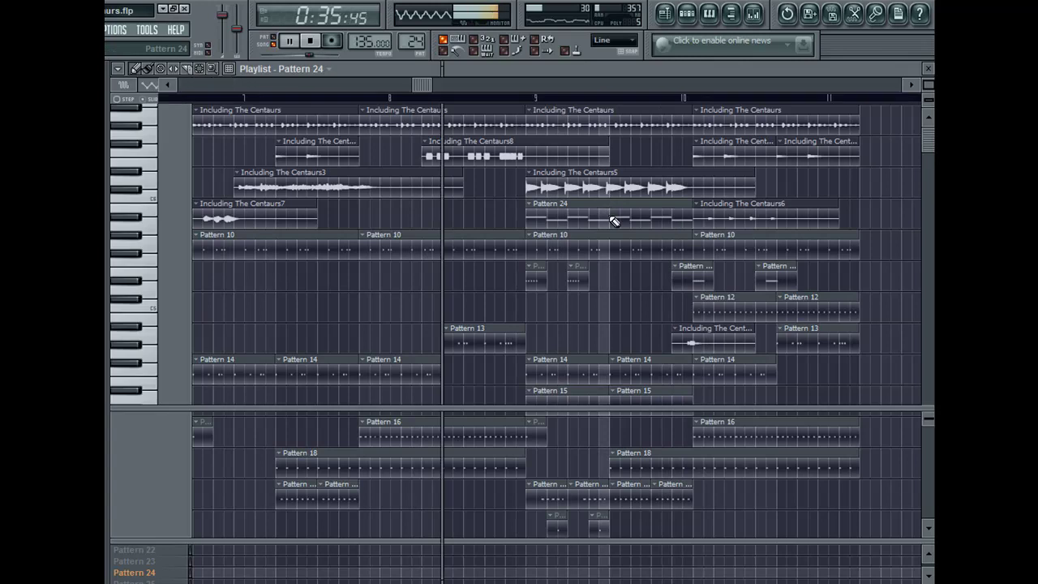
left_click_drag(884, 262, 850, 261)
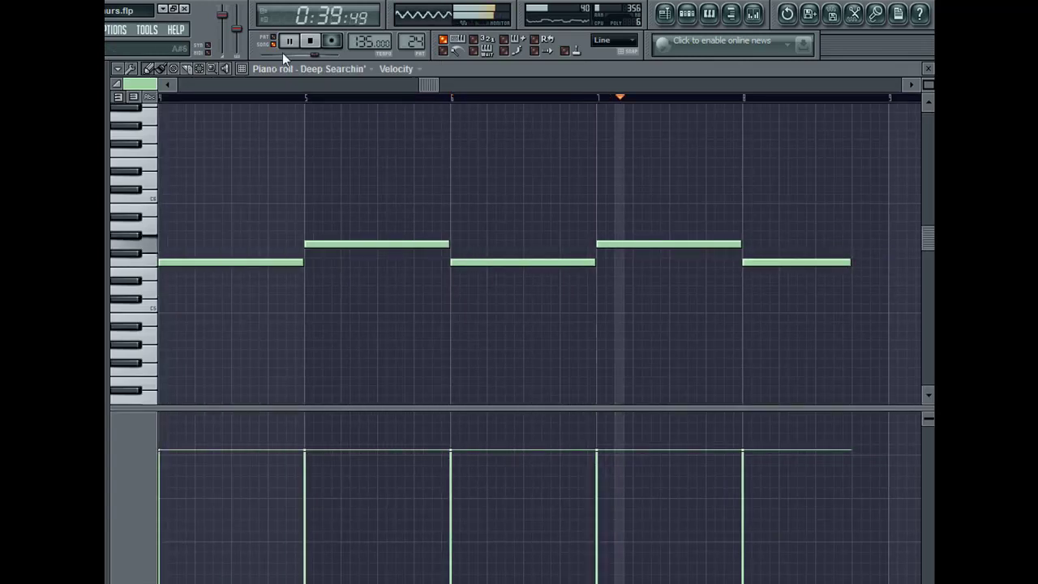
- Add a second Including The Centaurs9 clip to the playlist at bar 22, directly before the existing one at bar 24
key("F5")
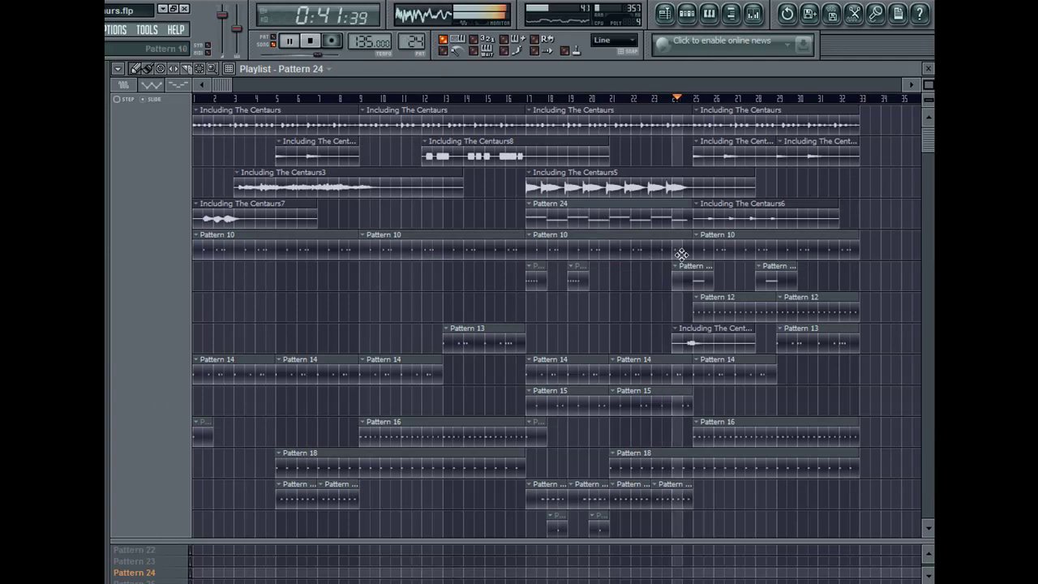
left_click(685, 341)
left_click(623, 313)
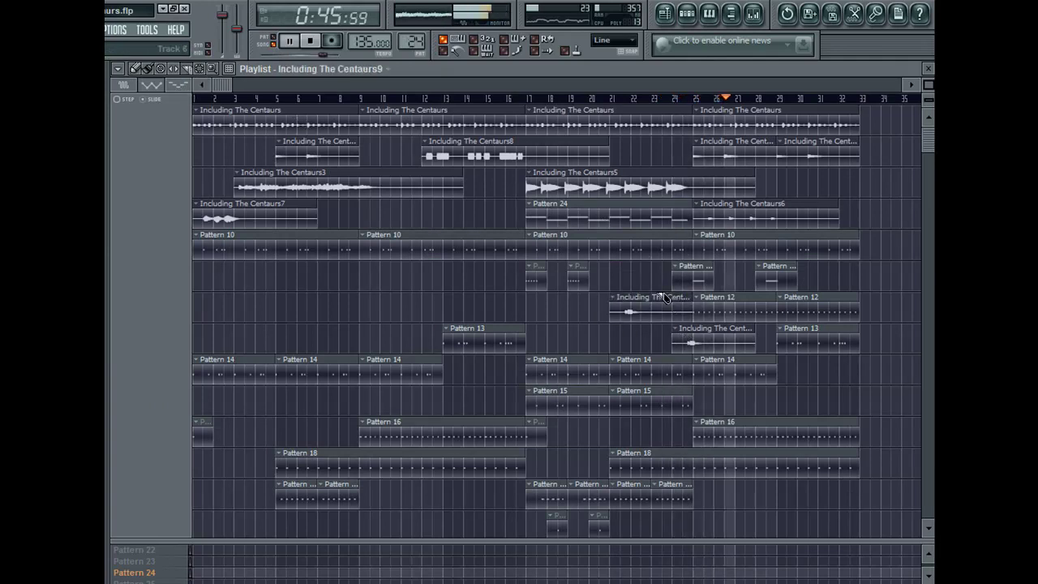
left_click(655, 305)
left_click(586, 99)
right_click(655, 302)
left_click_drag(630, 307, 651, 335)
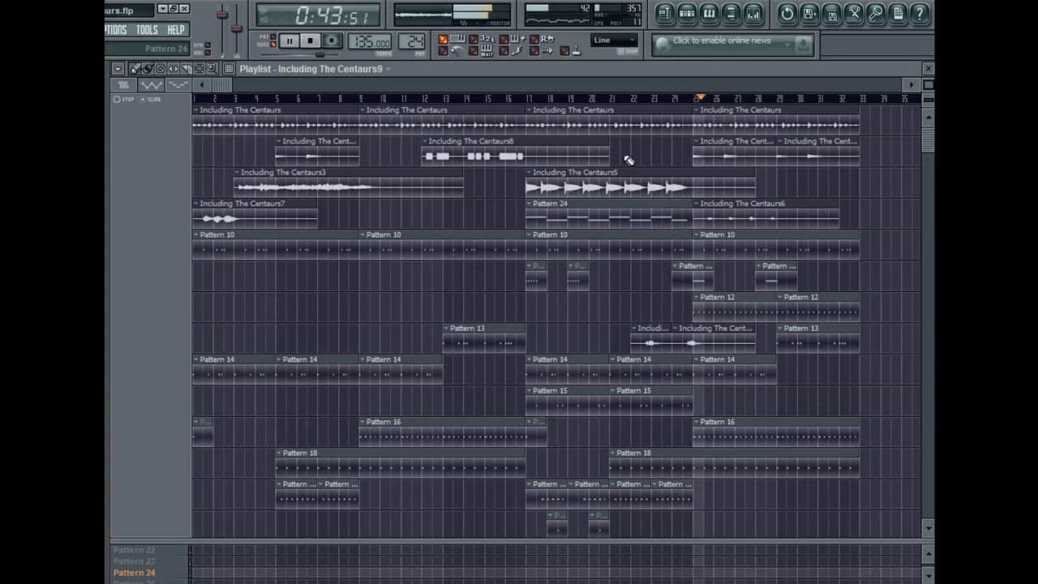
- Replay the arrangement from about bar 23 and lengthen the last note of Pattern 24 to about 0.8 of a bar
left_click(660, 85)
left_click(214, 98)
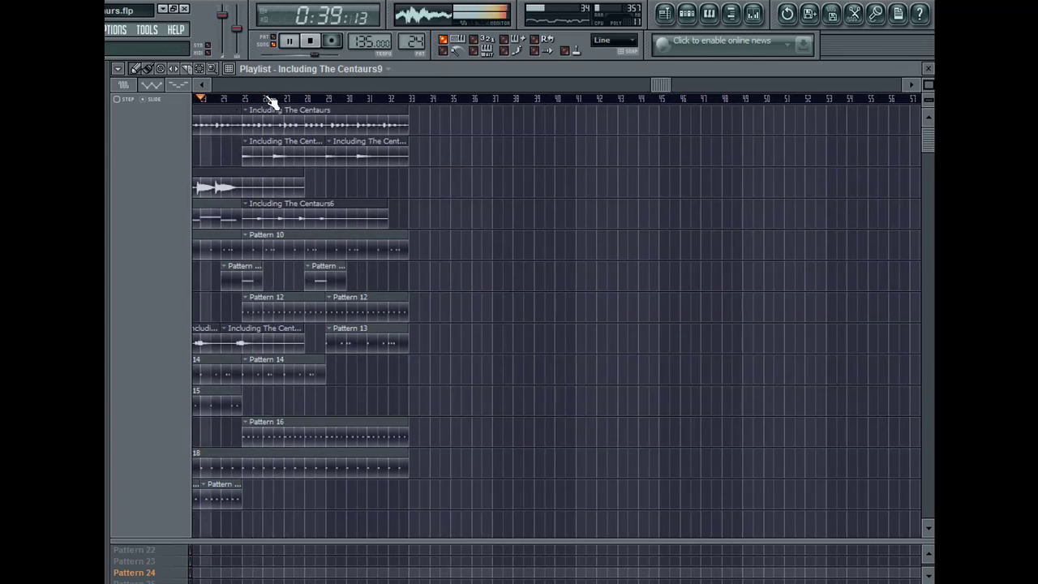
left_click(595, 86)
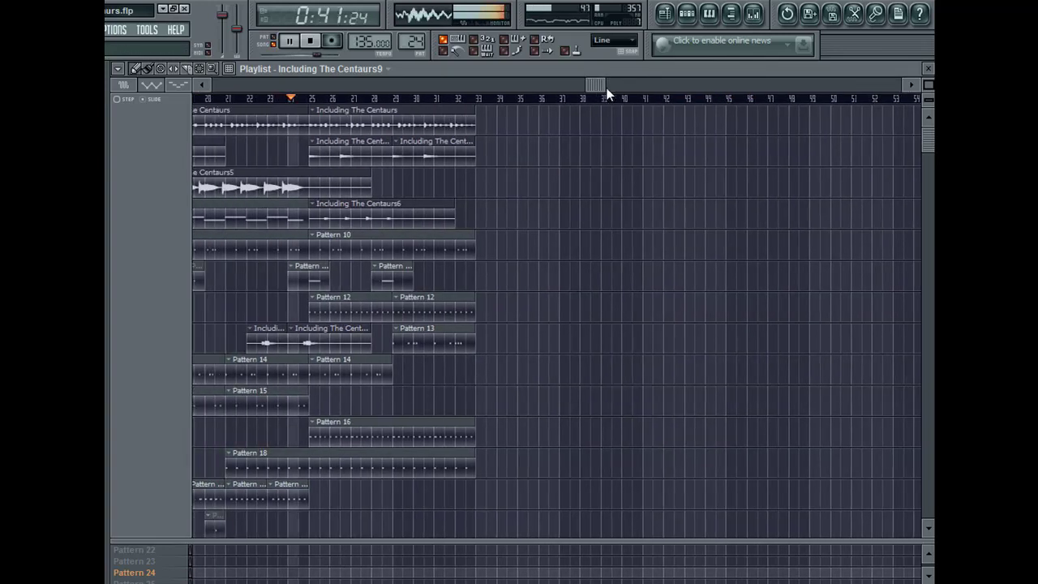
left_click(540, 85)
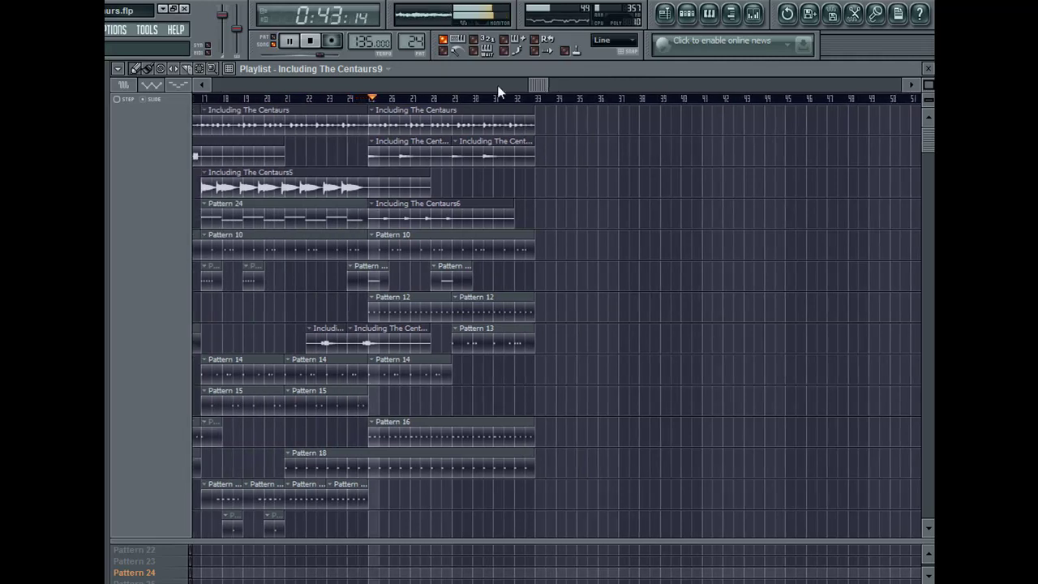
left_click(444, 85)
left_click(425, 98)
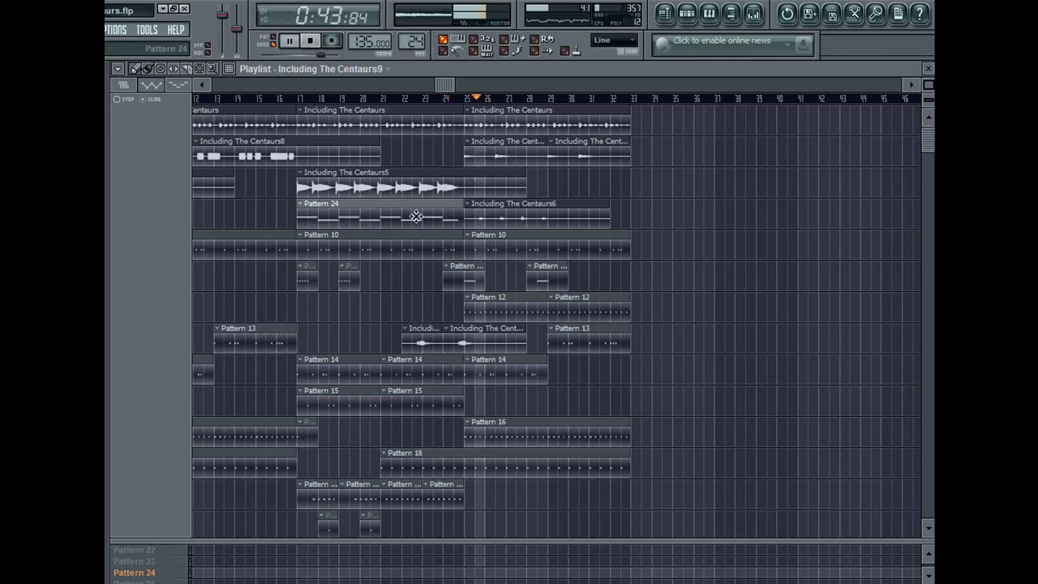
double_click(416, 216)
left_click_drag(559, 263, 568, 263)
key("F5")
left_click(433, 99)
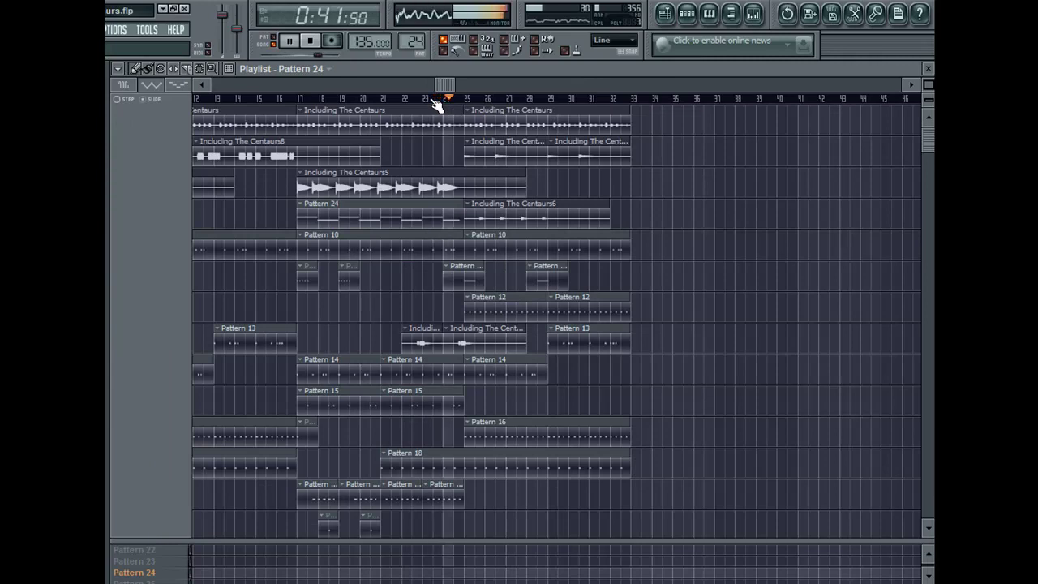
- Place one short low note at bar 11 of Pattern 24 to extend the pattern past its last long note
double_click(415, 220)
left_click_drag(928, 84, 928, 96)
left_click(525, 307)
left_click_drag(575, 308, 525, 338)
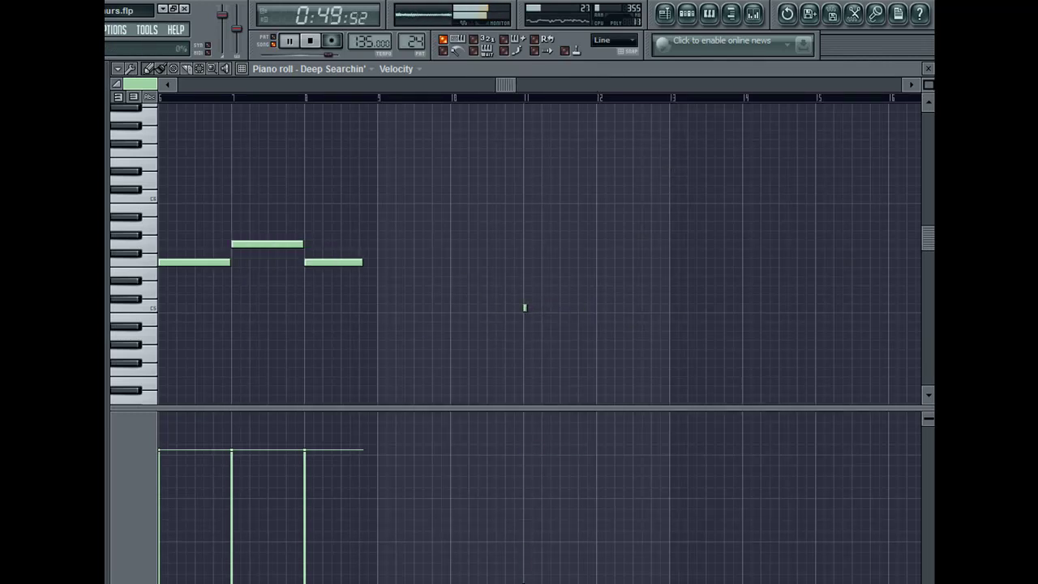
- Check the Deep Searchin' channel's name and insert a new channel between it and VC-10
key("F7")
right_click(179, 351)
left_click(232, 373)
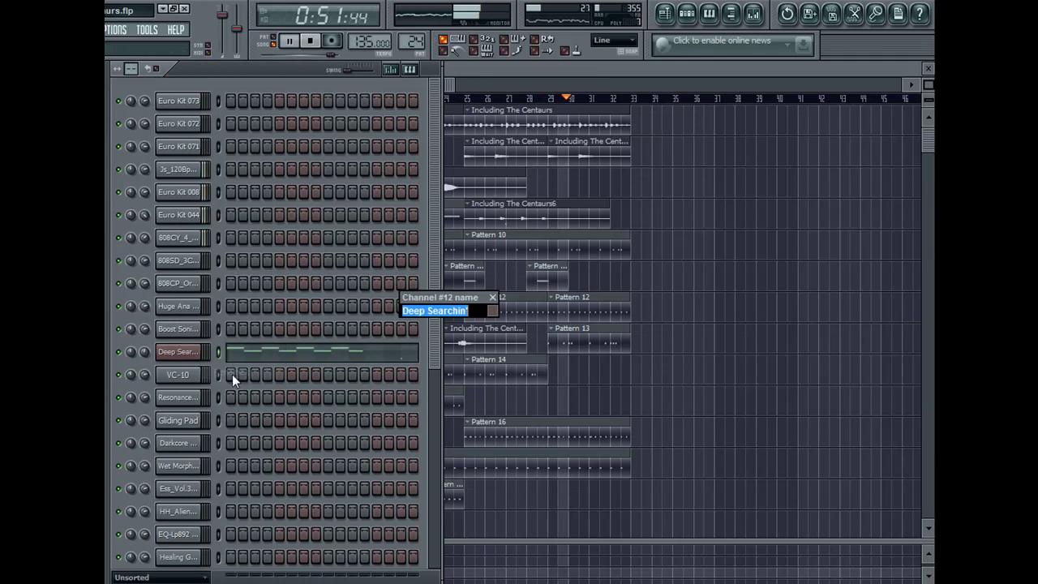
key("Escape")
right_click(201, 375)
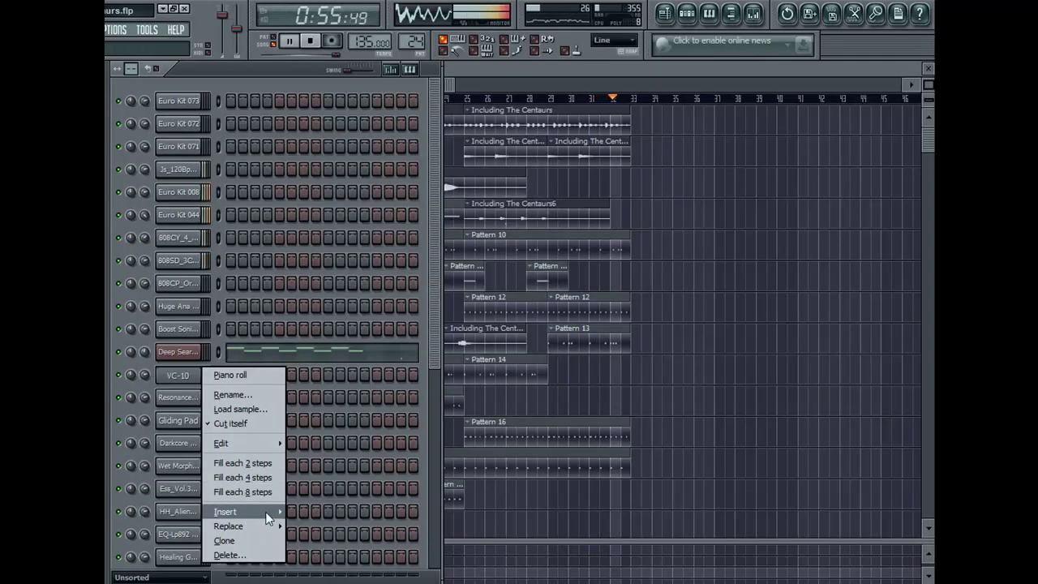
mouse_move(267, 518)
left_click(178, 121)
- Rename the new channel Deep Searcher and paste the Deep Searchin' notes into it
right_click(199, 370)
left_click(248, 391)
type("Deep Searcher")
key("Return")
key("ctrl+v")
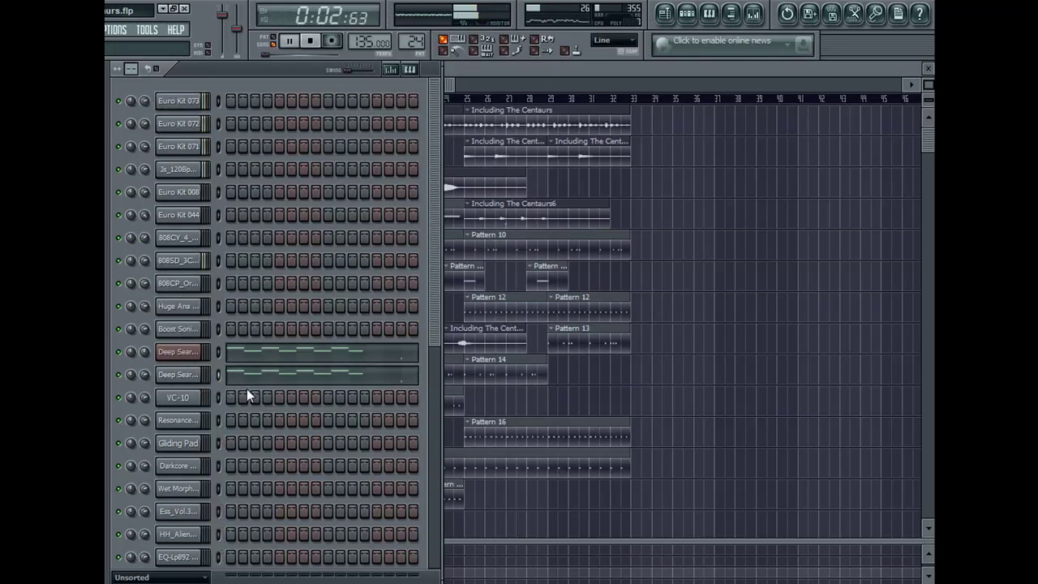
- Solo the original Deep Searchin' channel and switch playback to pattern mode
right_click(146, 351)
left_click(166, 360)
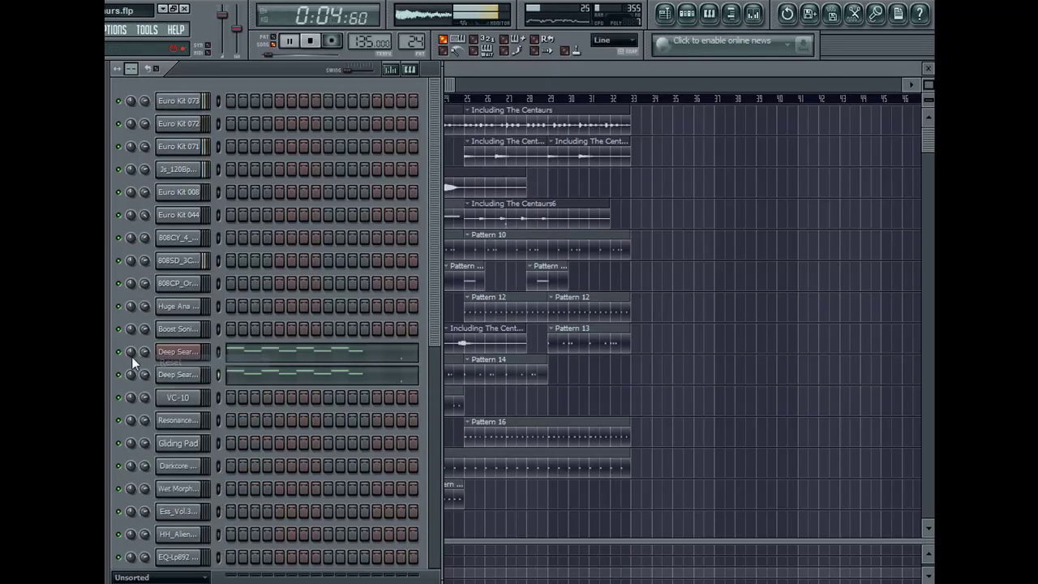
right_click(135, 365)
left_click(274, 43)
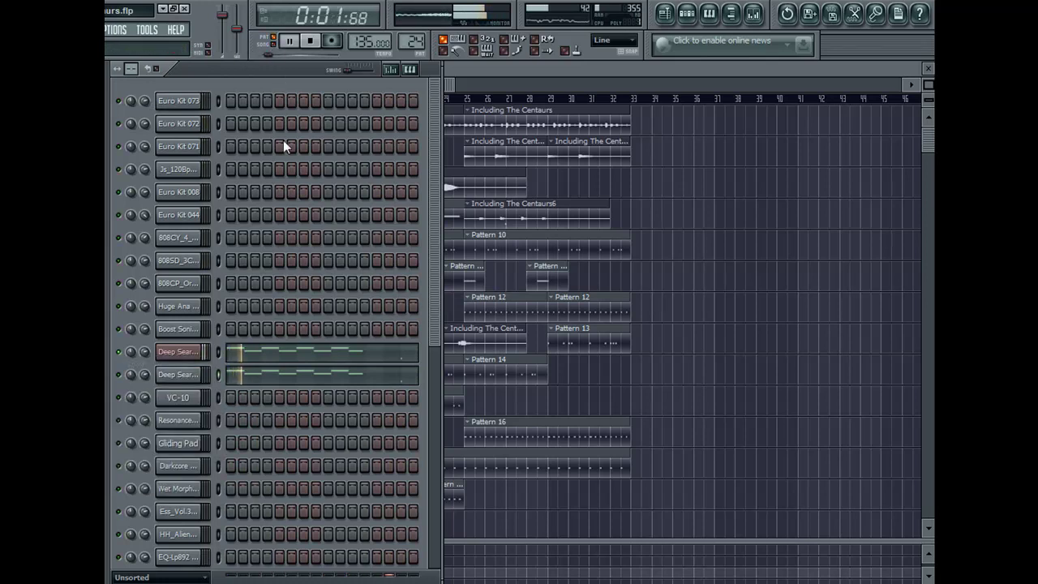
- Stop playback and render the soloed pattern in the background to the WAV file Including The Centaurs10
key("space")
key("ctrl+r")
type("10")
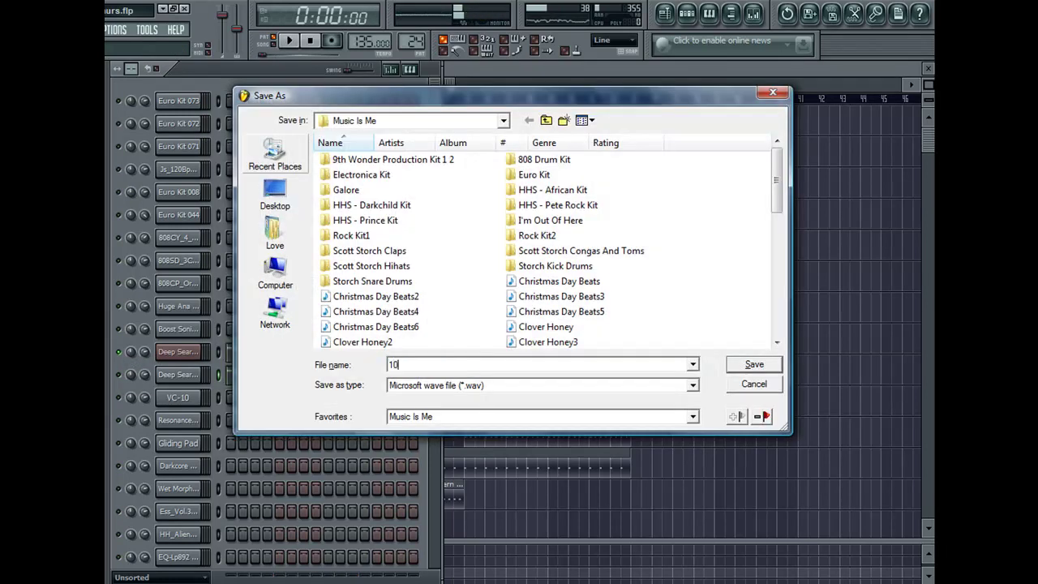
key("Escape")
key("ctrl+r")
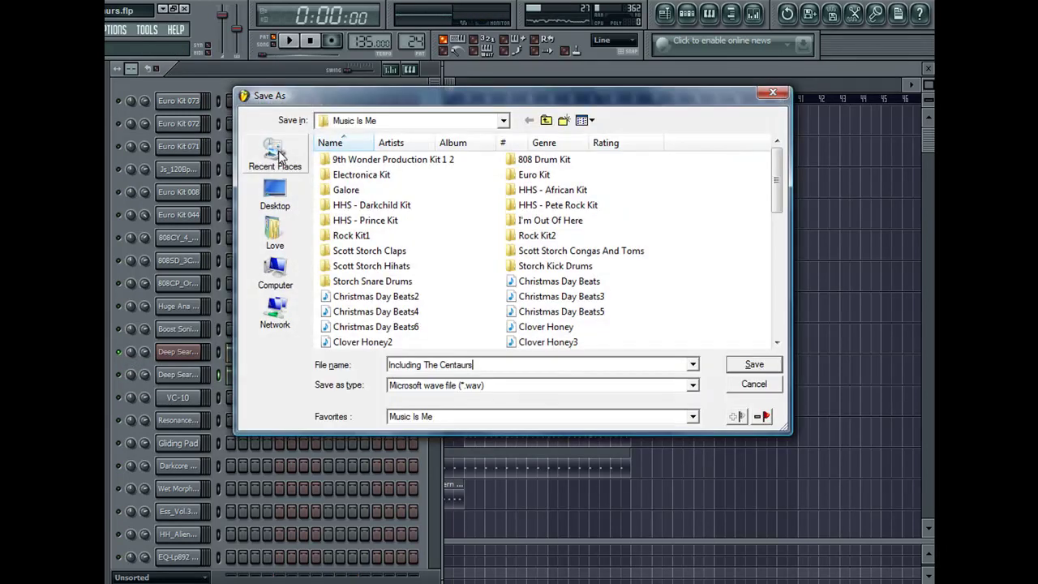
type("10")
key("Return")
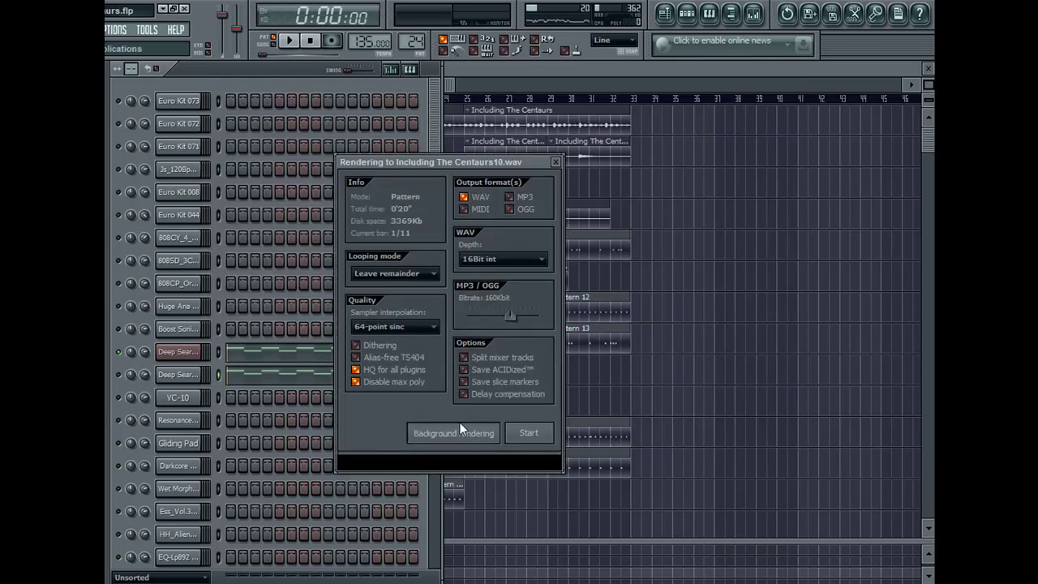
left_click(465, 430)
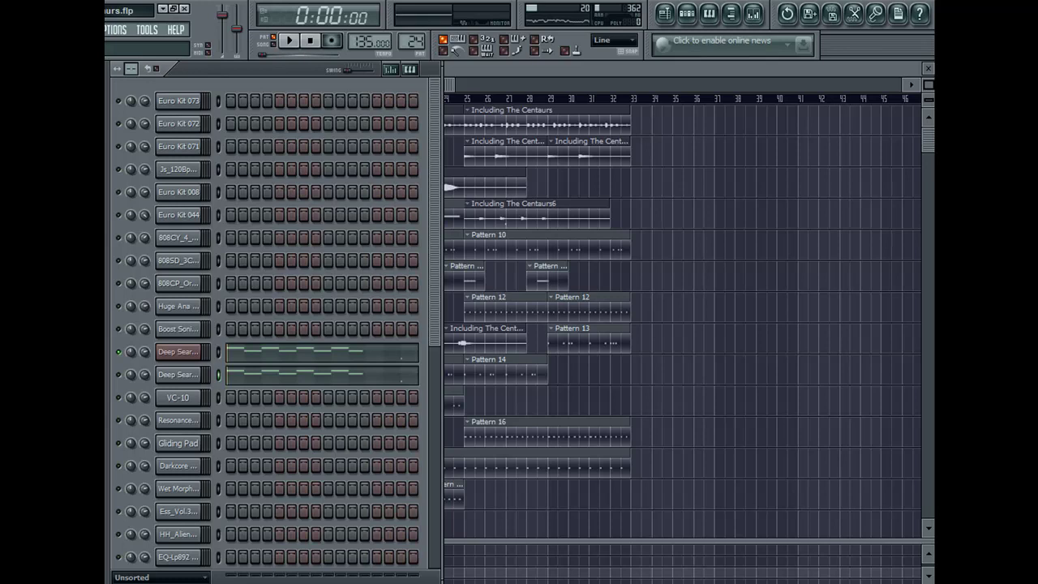
- Place Including The Centaurs10.wav in the playlist at bar 17 in place of Pattern 24 and open its channel settings
left_click_drag(105, 297, 328, 217)
double_click(328, 217)
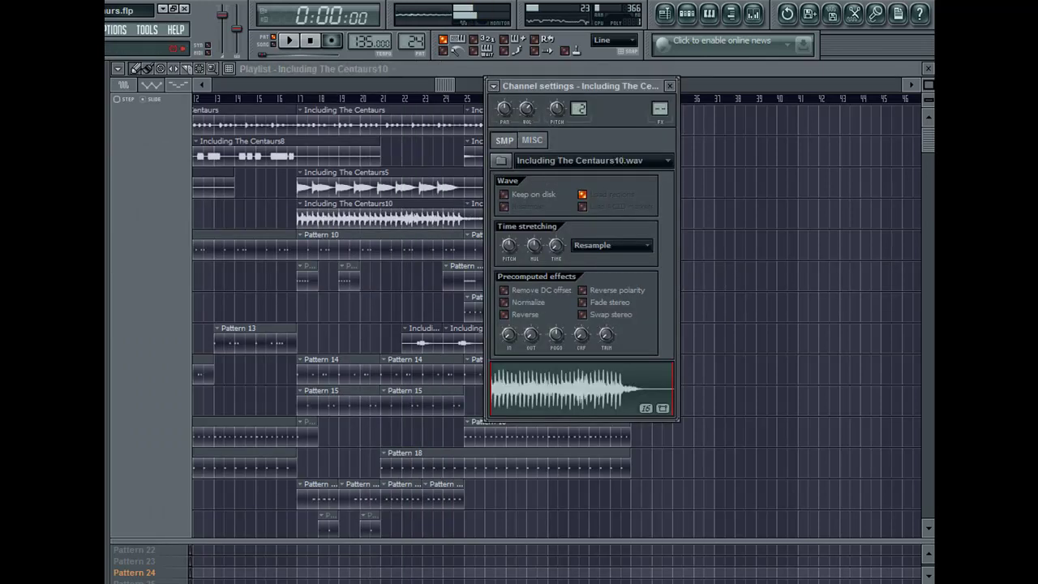
- Unsolo and list all channels, and cut the Pattern 24 notes from the original Deep Searchin' channel
key("F12")
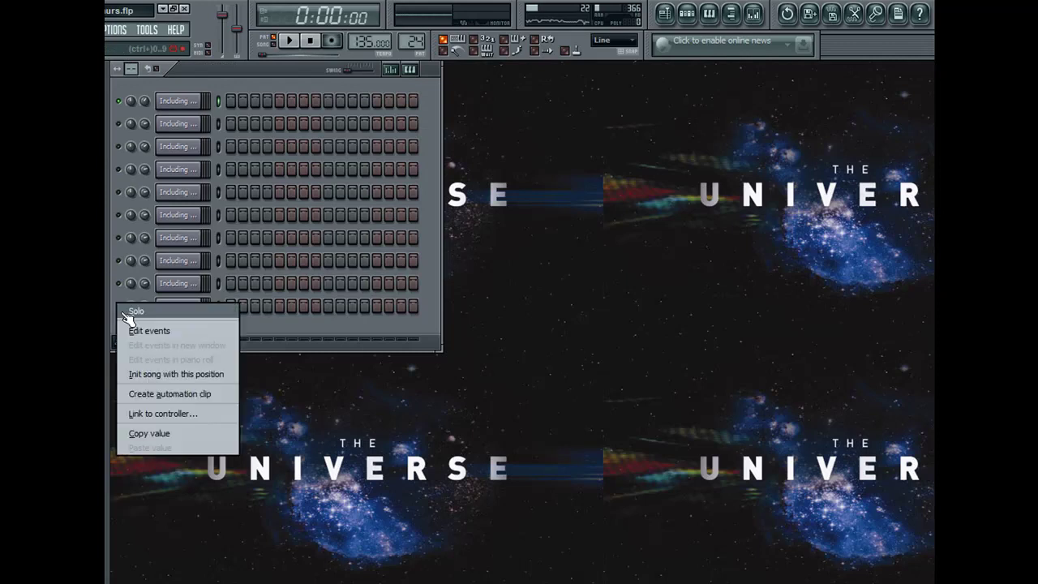
left_click(146, 341)
left_click(153, 357)
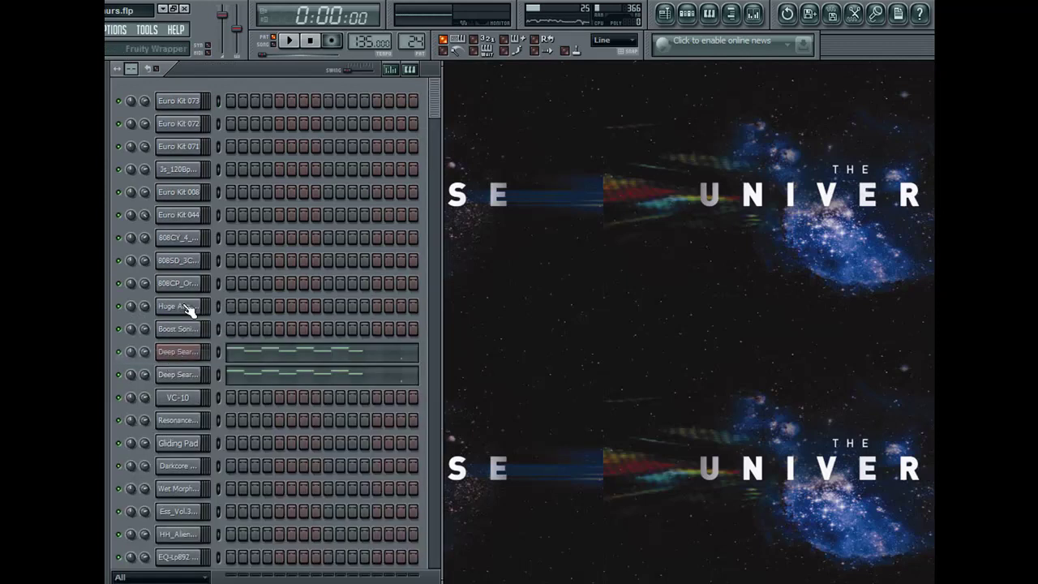
left_click(178, 354)
left_click(178, 354)
key("ctrl+x")
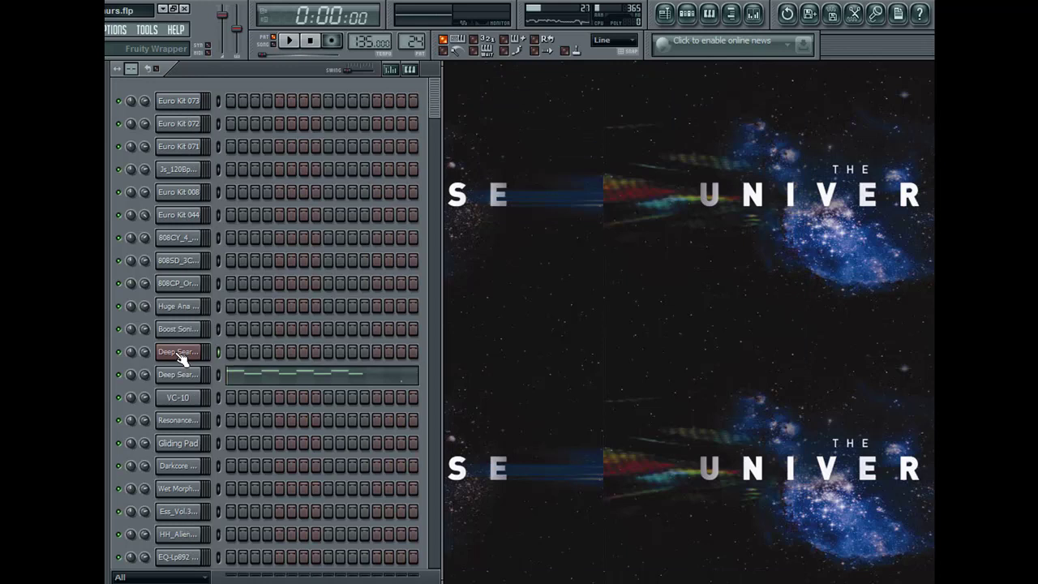
- Open the Deep Searchin' channel's LegacyCell synth and browse its neighbouring presets
left_click(180, 359)
left_click(134, 93)
left_click(774, 118)
left_click(782, 118)
left_click(782, 119)
left_click(773, 119)
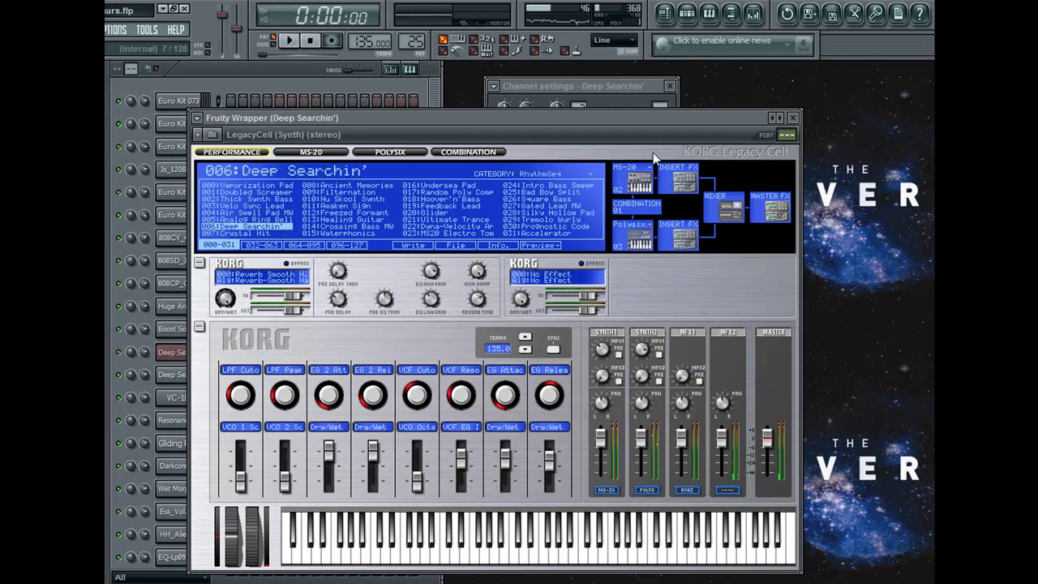
- Replace the original Deep Searchin' channel's instrument with Hypersonic and start playback
right_click(179, 352)
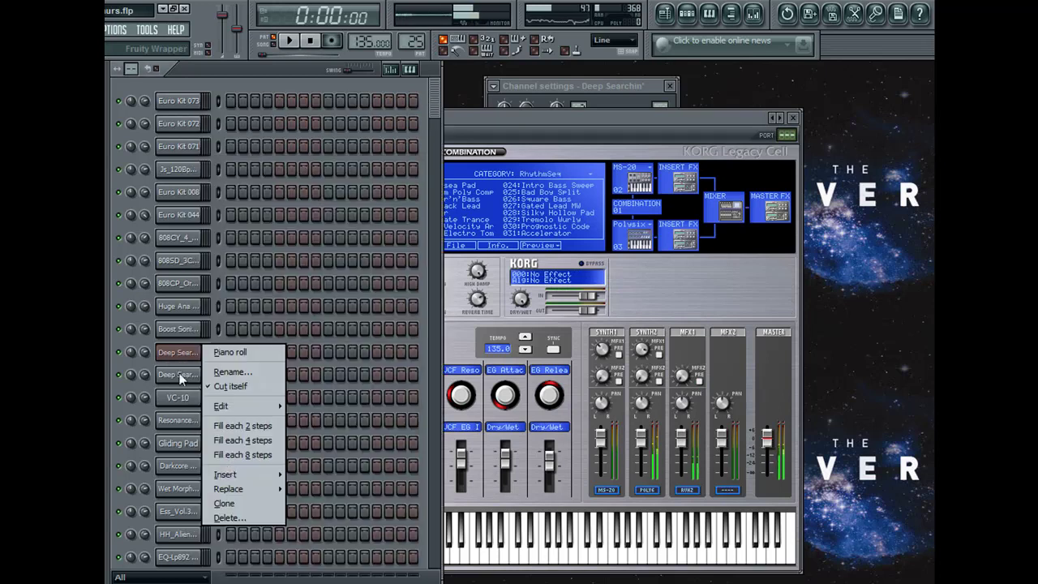
mouse_move(235, 485)
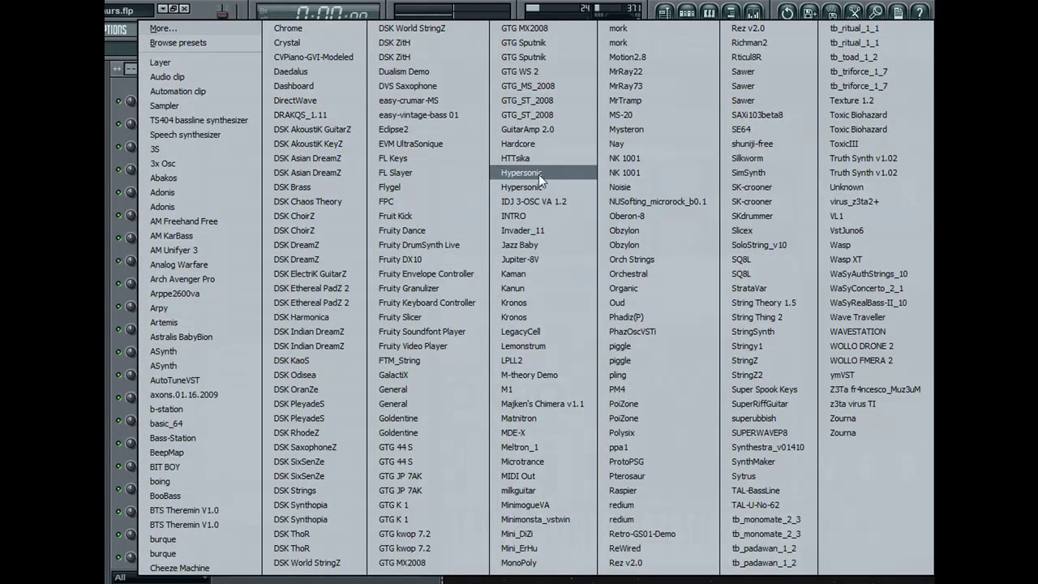
left_click(538, 244)
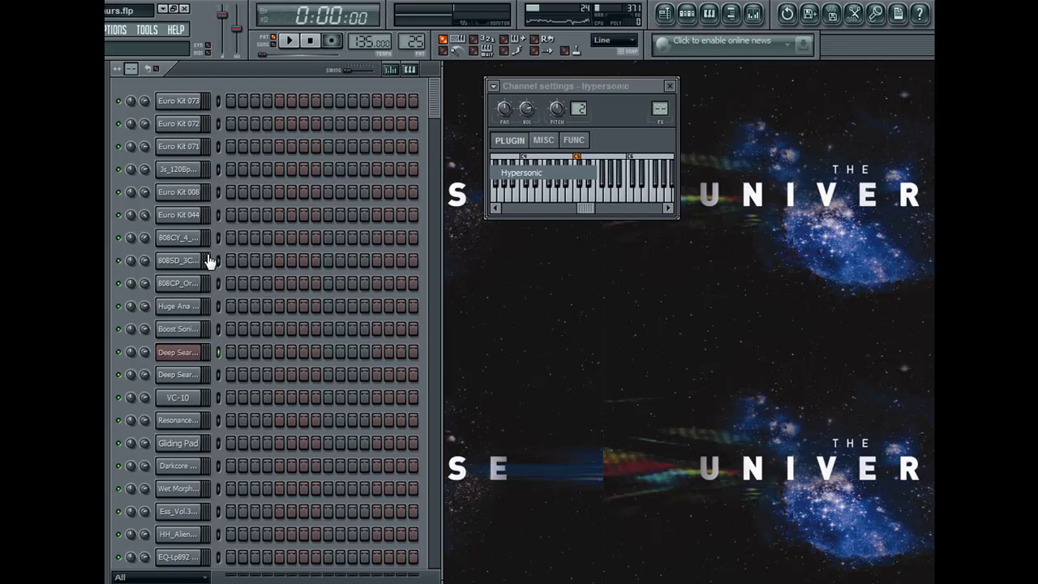
key("space")
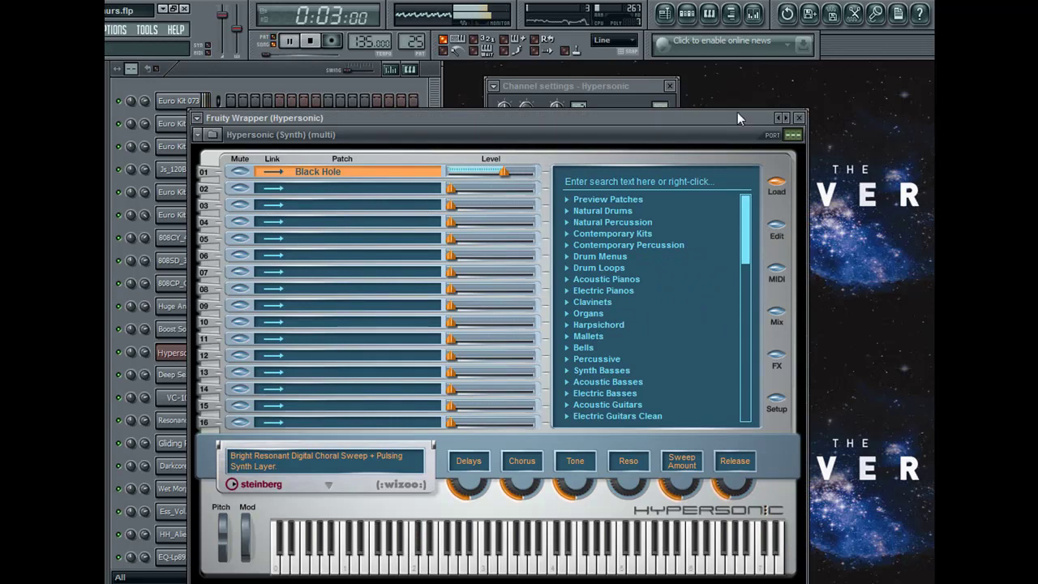
- Try the Concert Hall Grand Piano patch from Hypersonic's Acoustic Pianos category
left_click(606, 279)
left_click(617, 335)
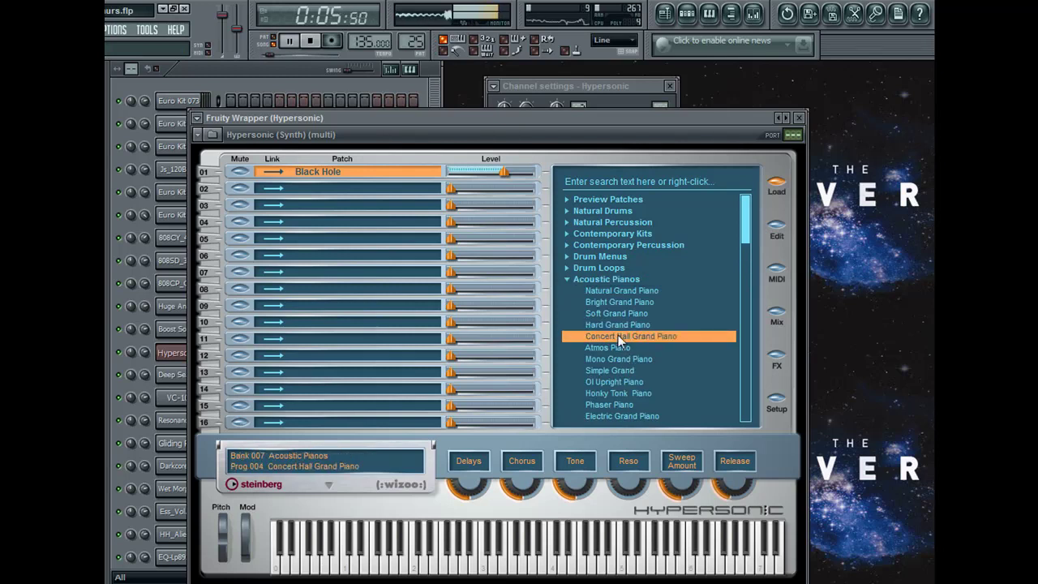
left_click(568, 277)
left_click(568, 277)
- Load the Soft Legato Strings patch from Hypersonic's Strings category
scroll(592, 324, "down", 4)
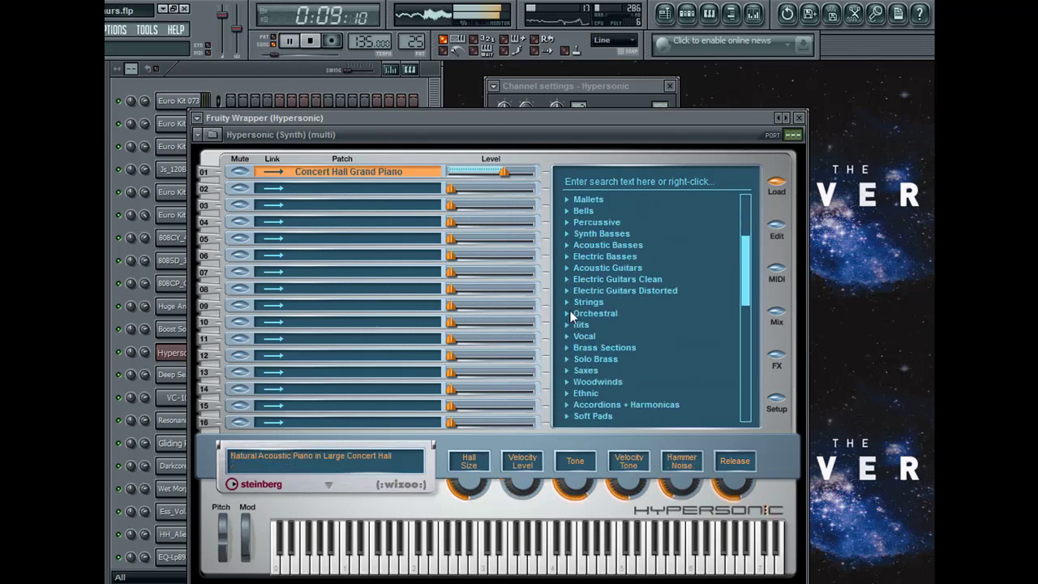
left_click(585, 302)
left_click(606, 313)
left_click(280, 79)
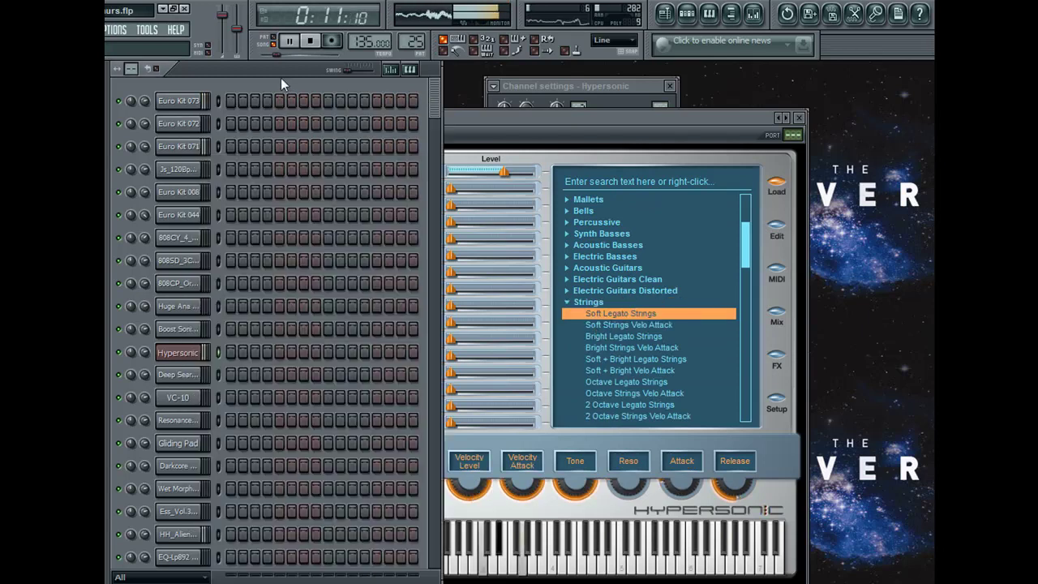
- Review the playlist arrangement during playback and replay it from an earlier bar to try out the Soft Legato Strings sound
key("F5")
left_click_drag(448, 91, 219, 95)
scroll(219, 95, "up", 2)
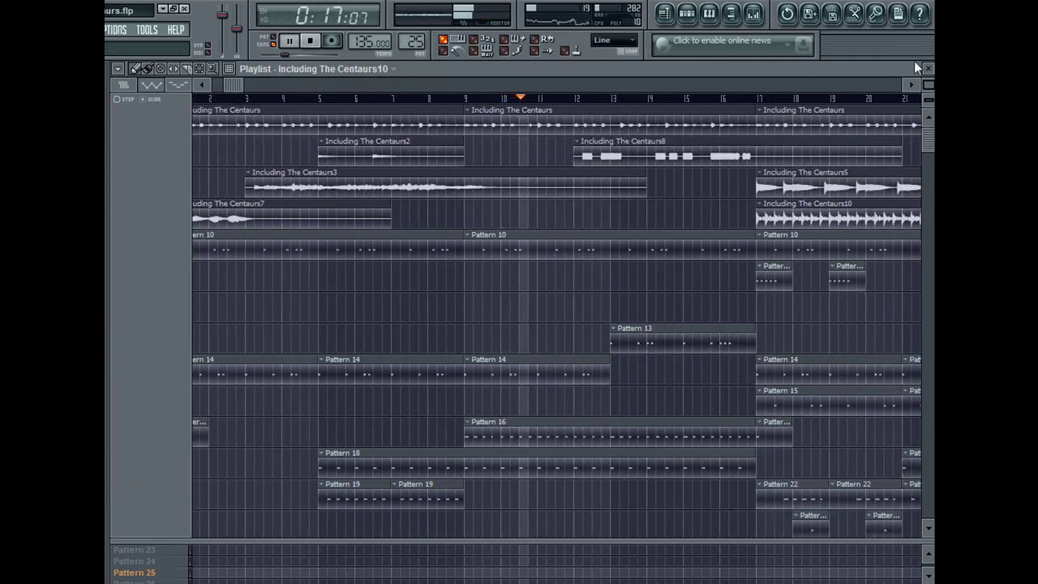
left_click(927, 68)
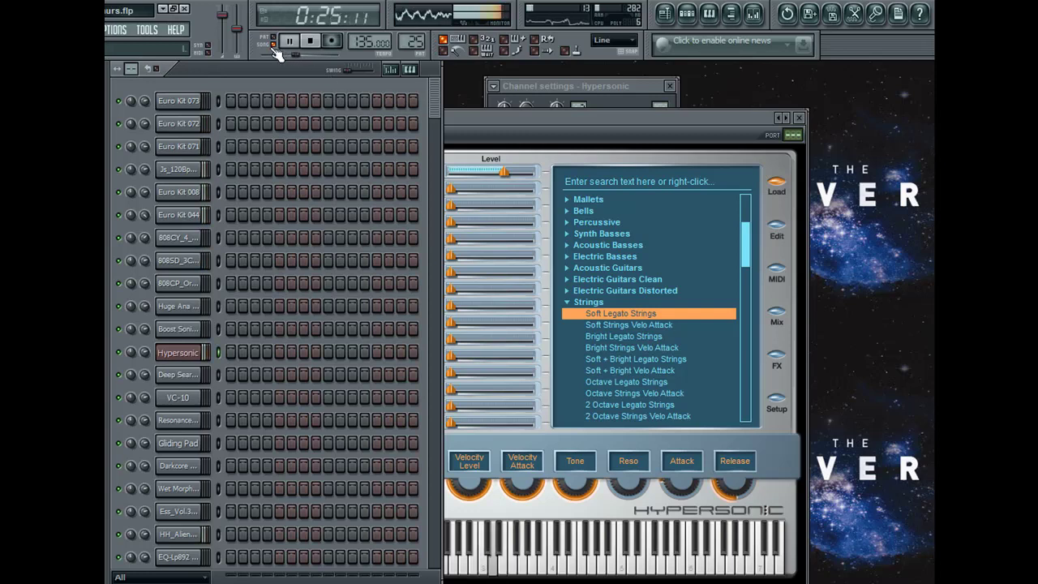
key("F5")
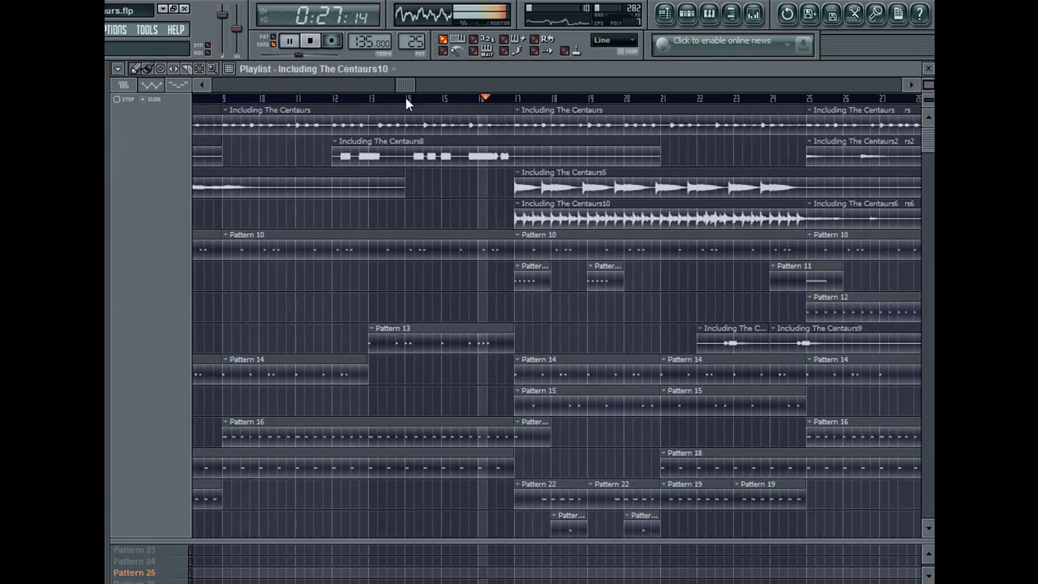
key("F5")
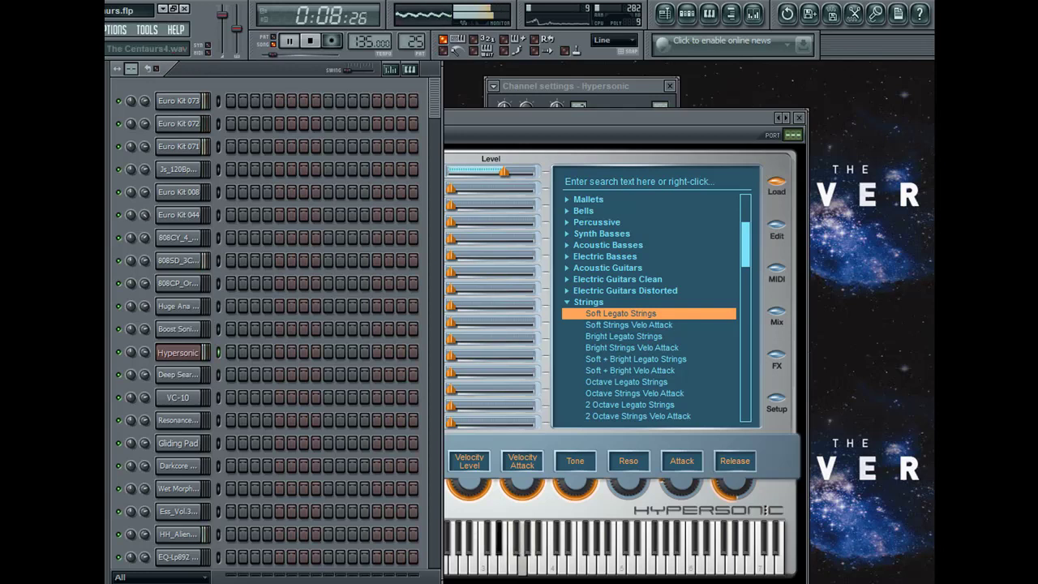
left_click(665, 13)
left_click_drag(611, 109, 300, 134)
left_click(262, 99)
left_click(929, 70)
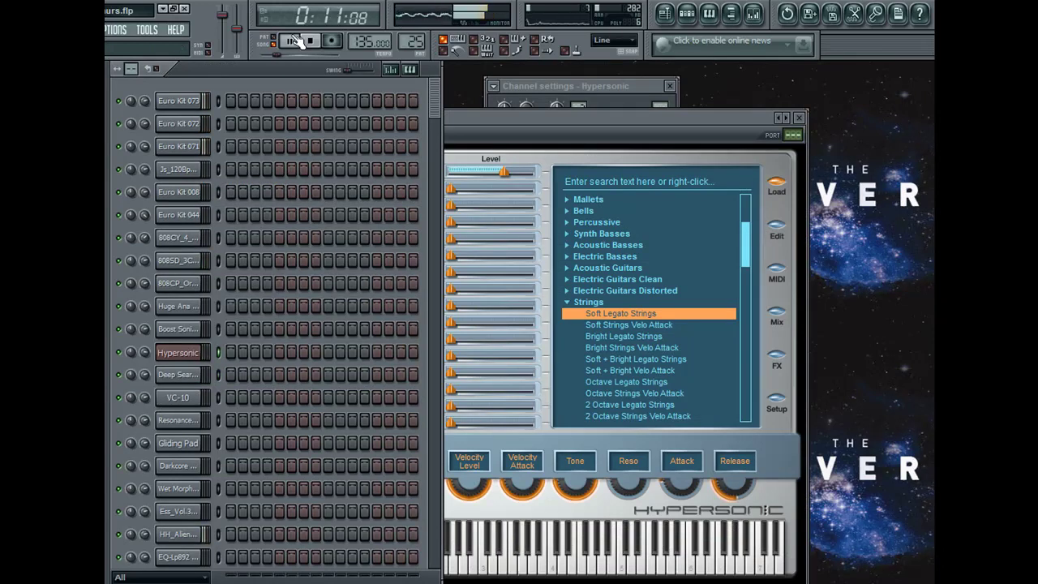
- Restart playback from bar 3 of the playlist and loop bars 3 through 8
key("F5")
left_click_drag(318, 99, 269, 98)
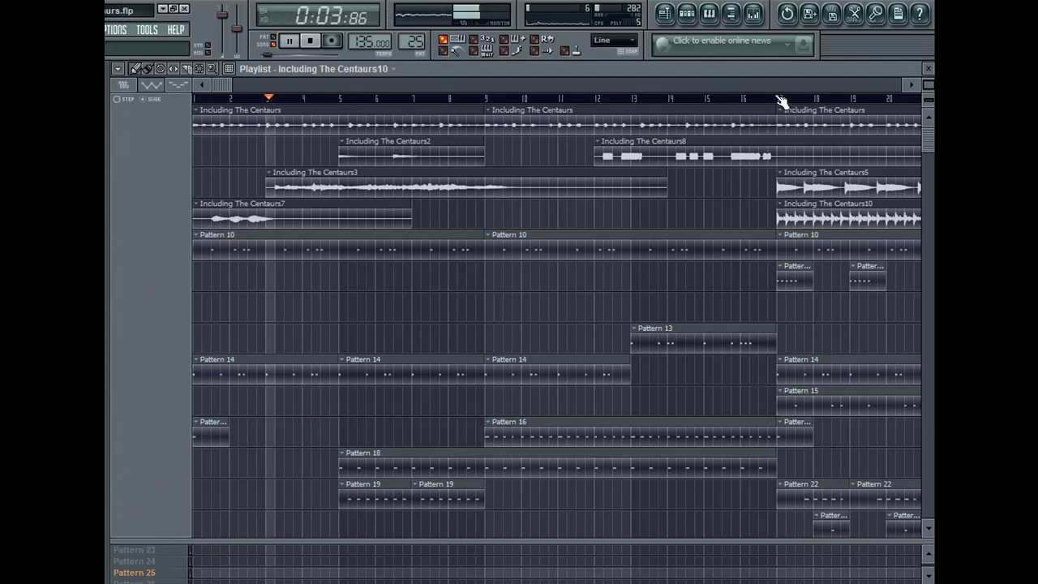
left_click(929, 69)
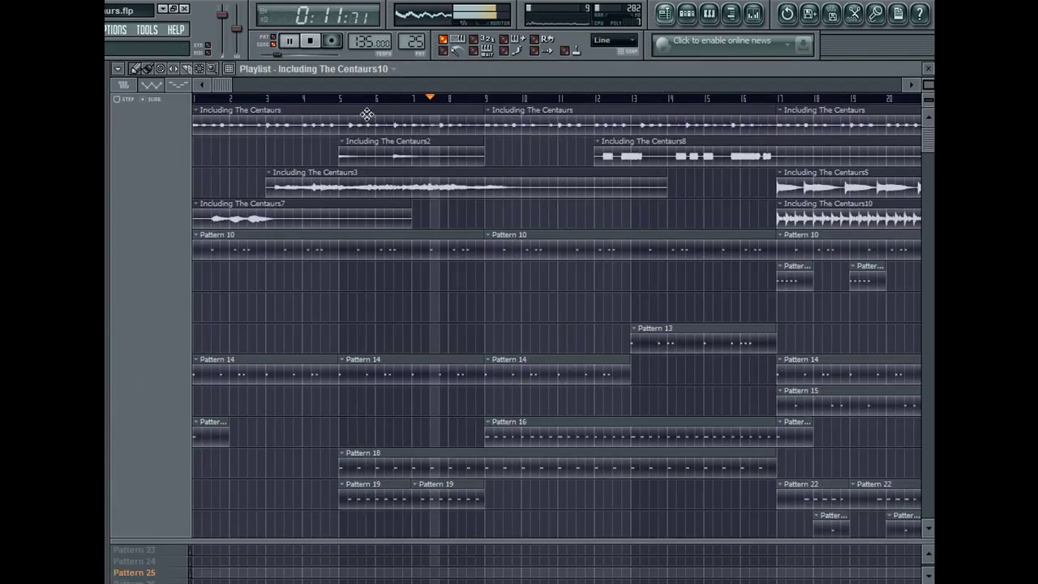
left_click(664, 13)
left_click_drag(267, 99, 485, 100)
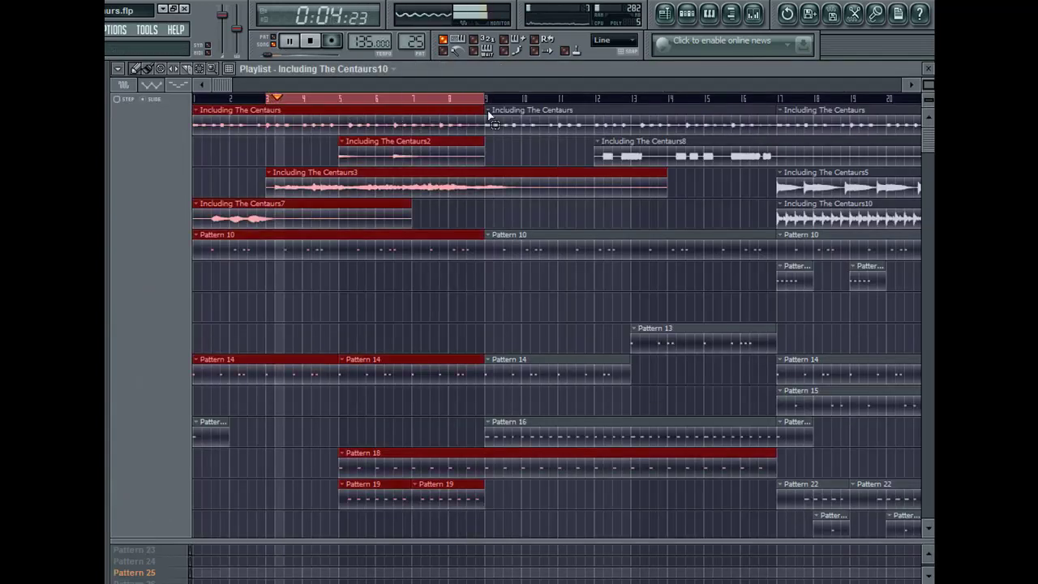
left_click(927, 69)
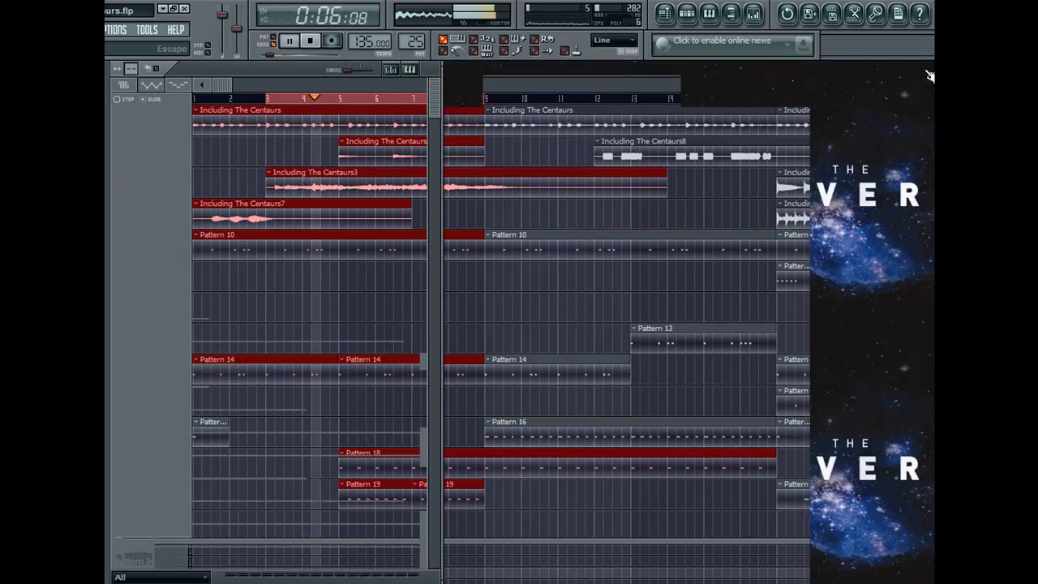
- Play the looped section repeatedly while trying out melody notes with Hypersonic's Soft Legato Strings patch
key("space")
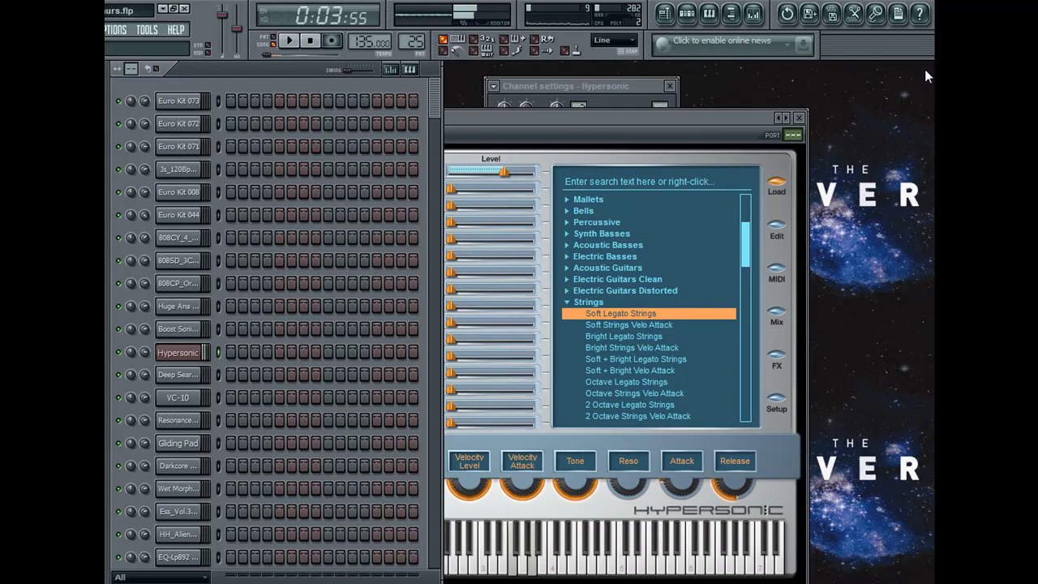
key("space")
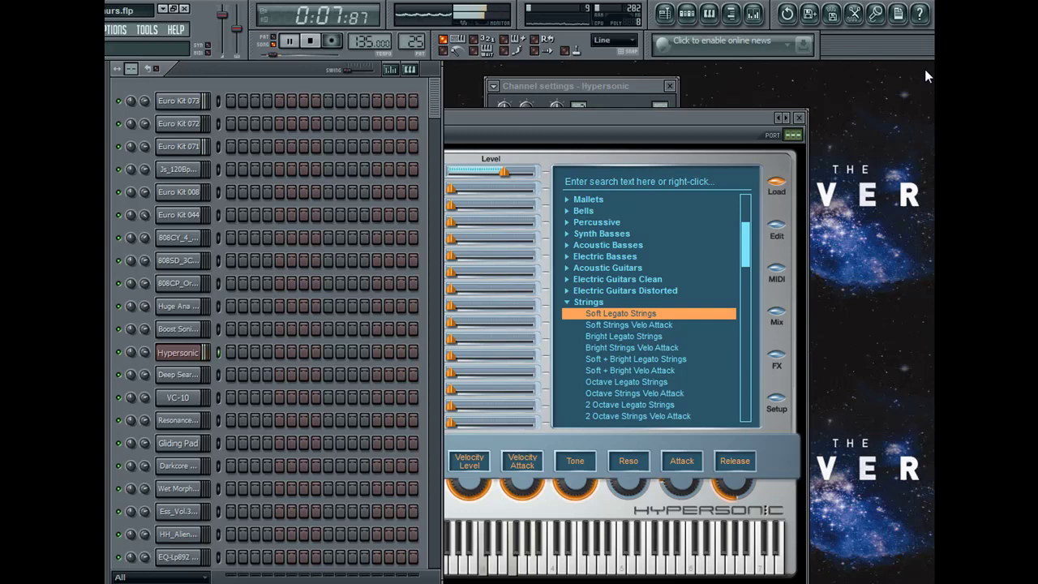
key("space")
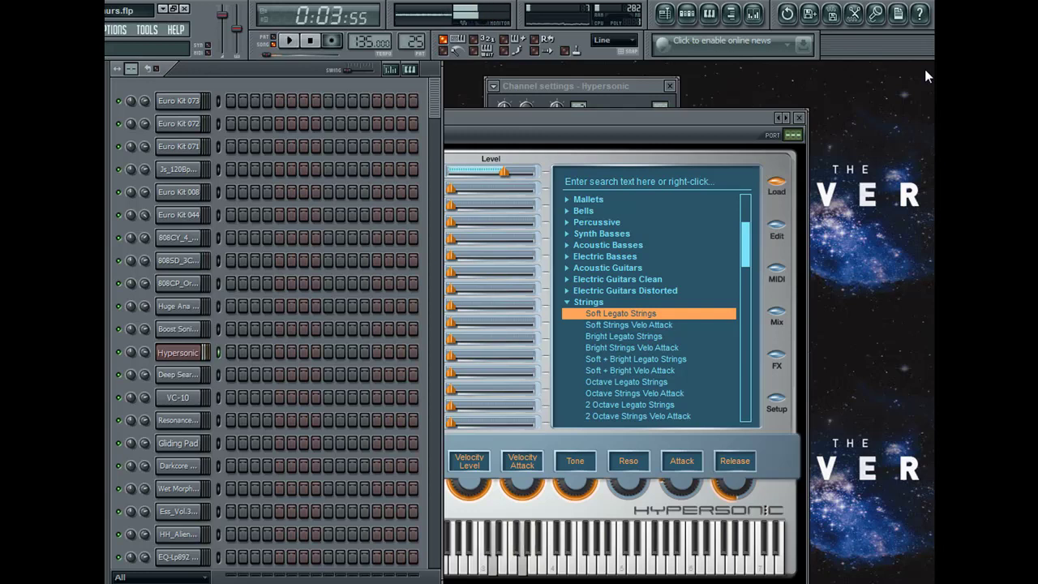
key("x")
key("z")
key("s")
key("space")
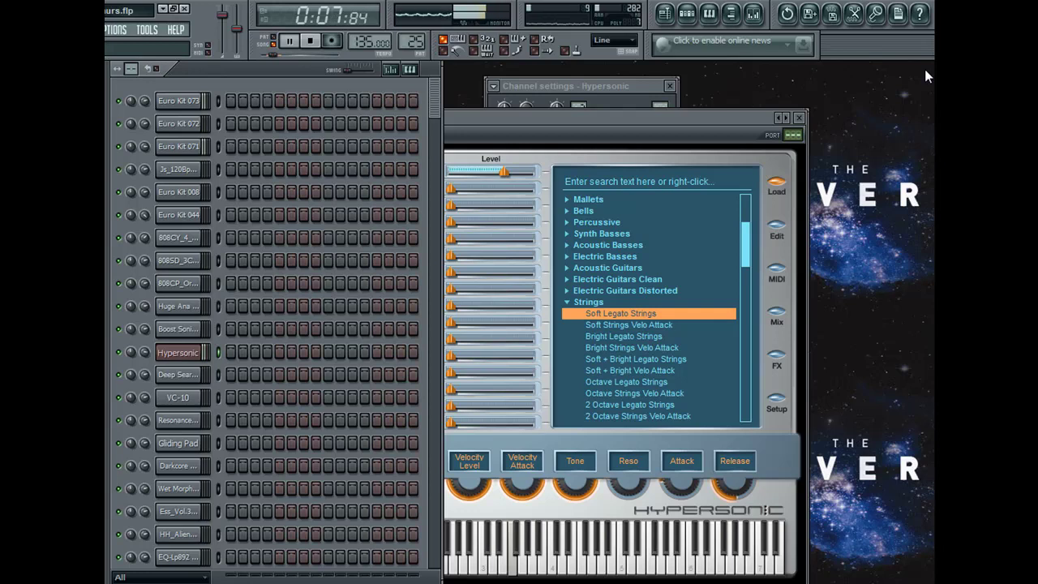
key("space")
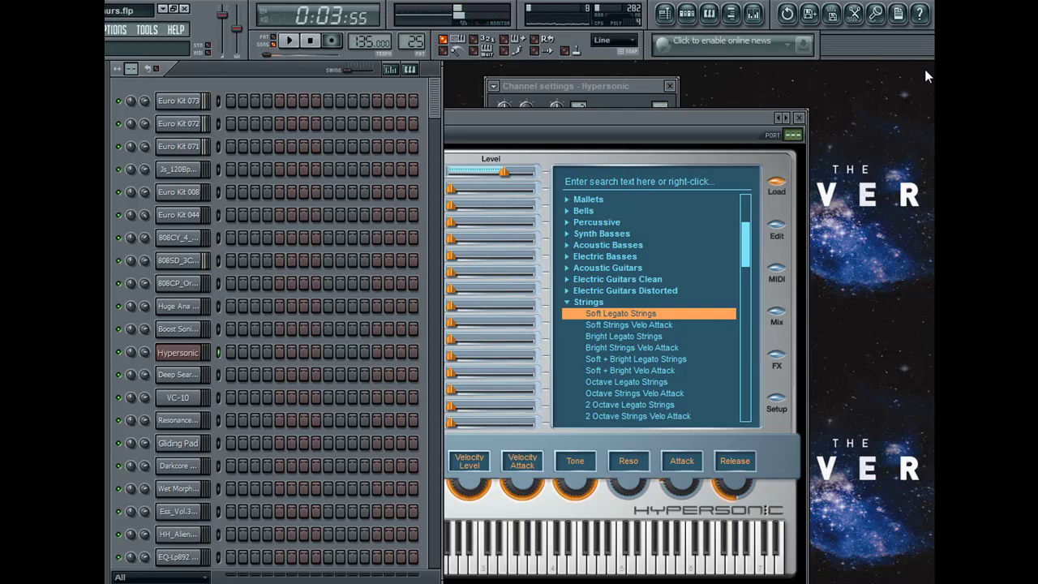
key("space")
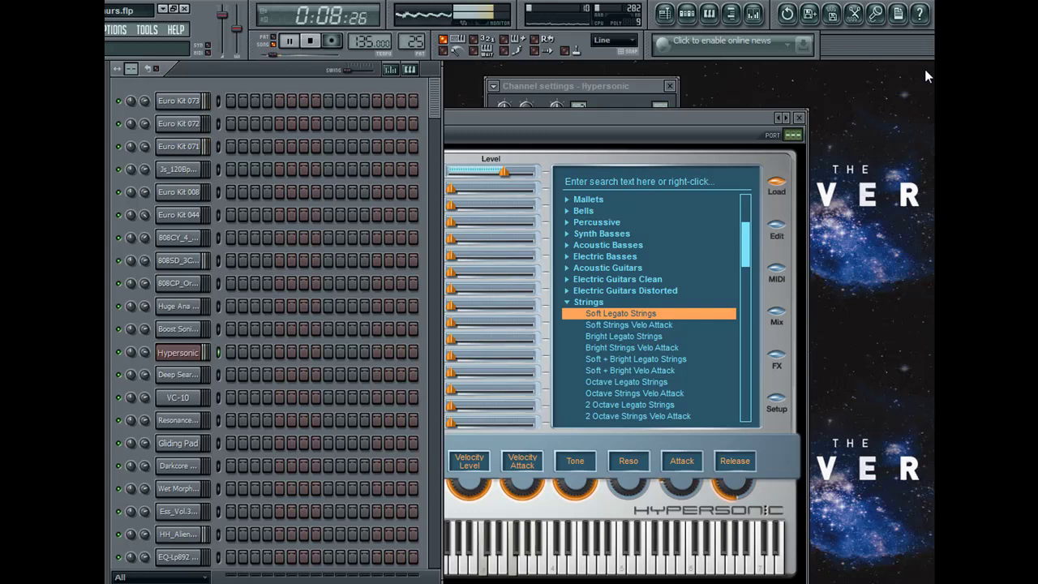
key("space")
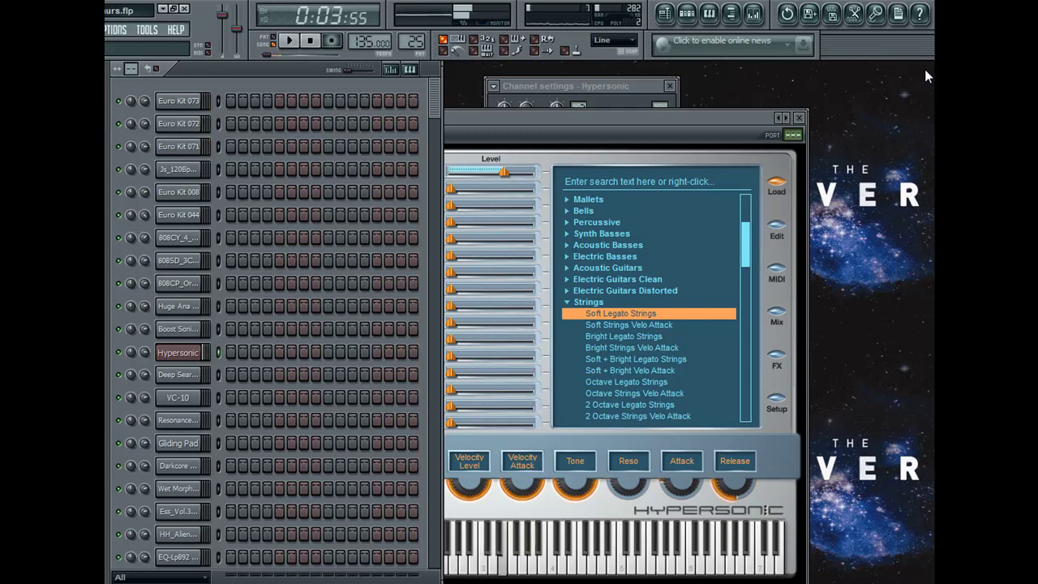
key("space")
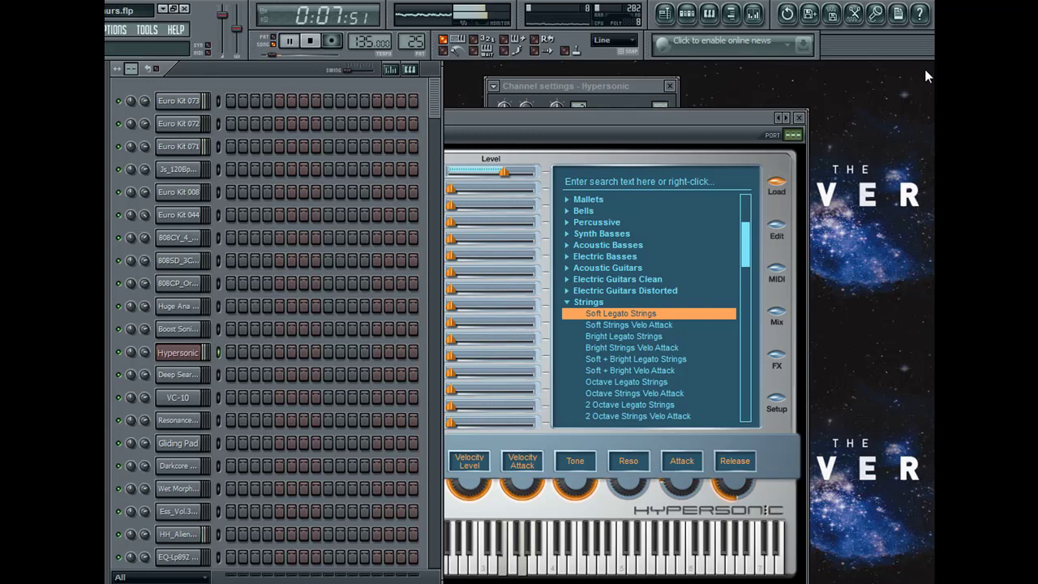
key("space")
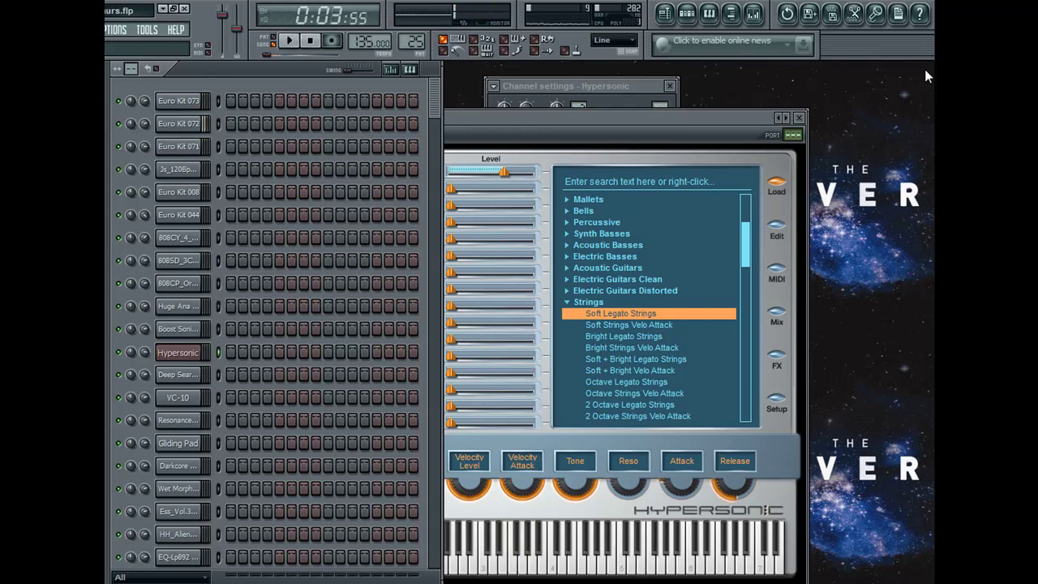
key("space")
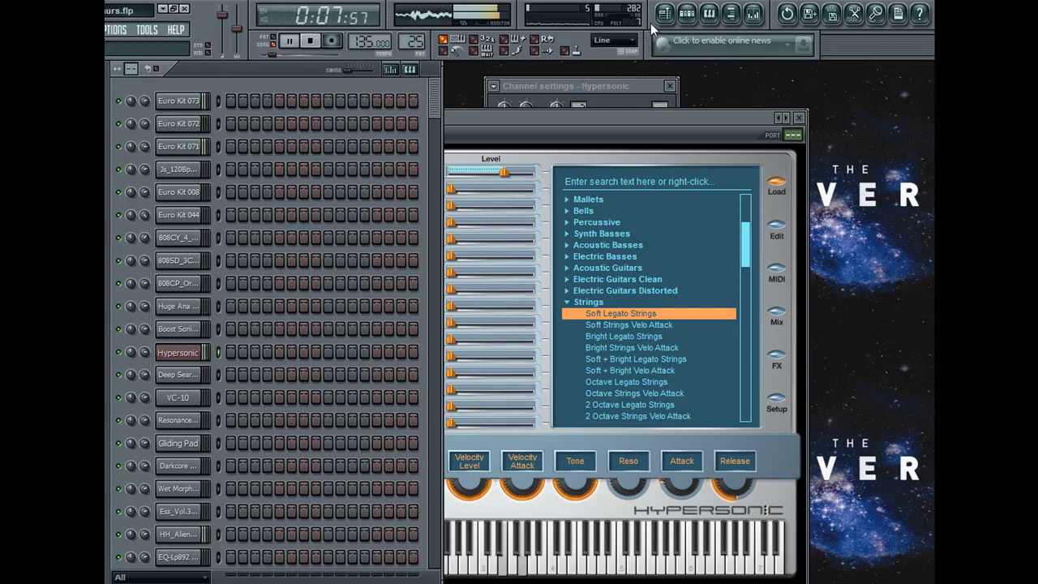
key("space")
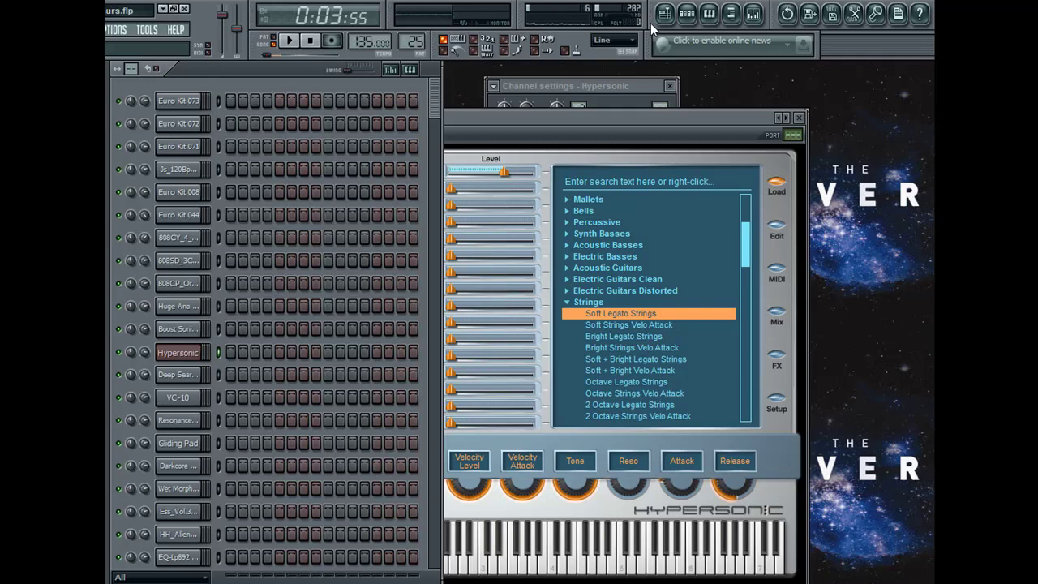
key("space")
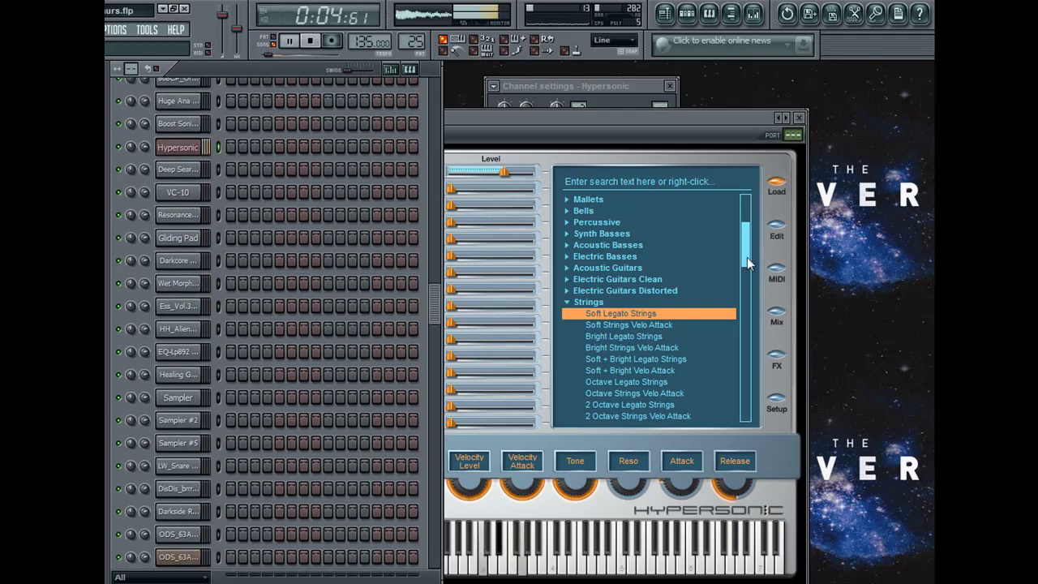
- Load the Pizzicato Strings patch into Hypersonic's part 1 and bring its channel settings to the front
left_click_drag(747, 257, 744, 286)
left_click(612, 266)
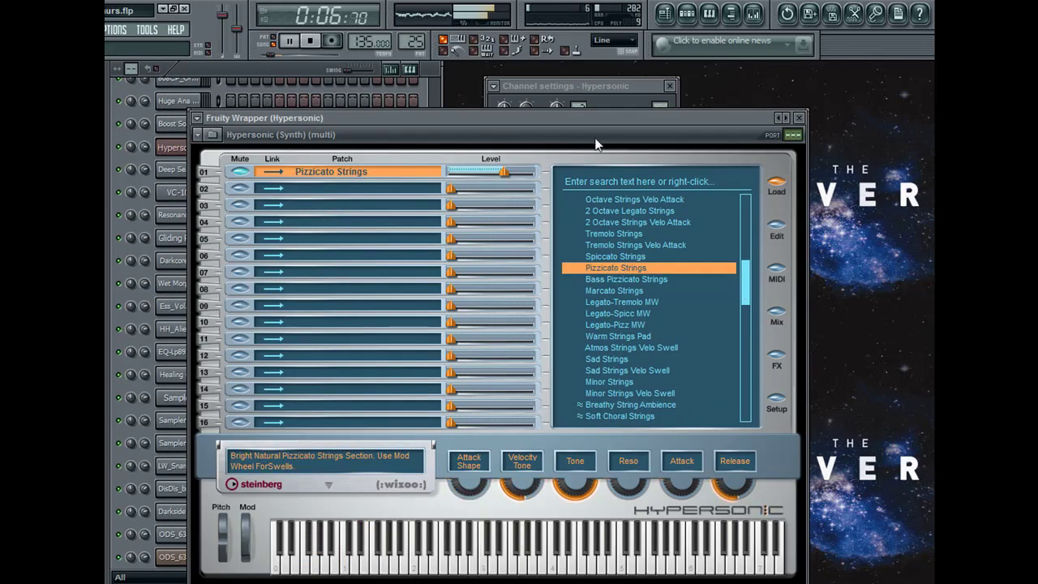
left_click(619, 81)
left_click(527, 197)
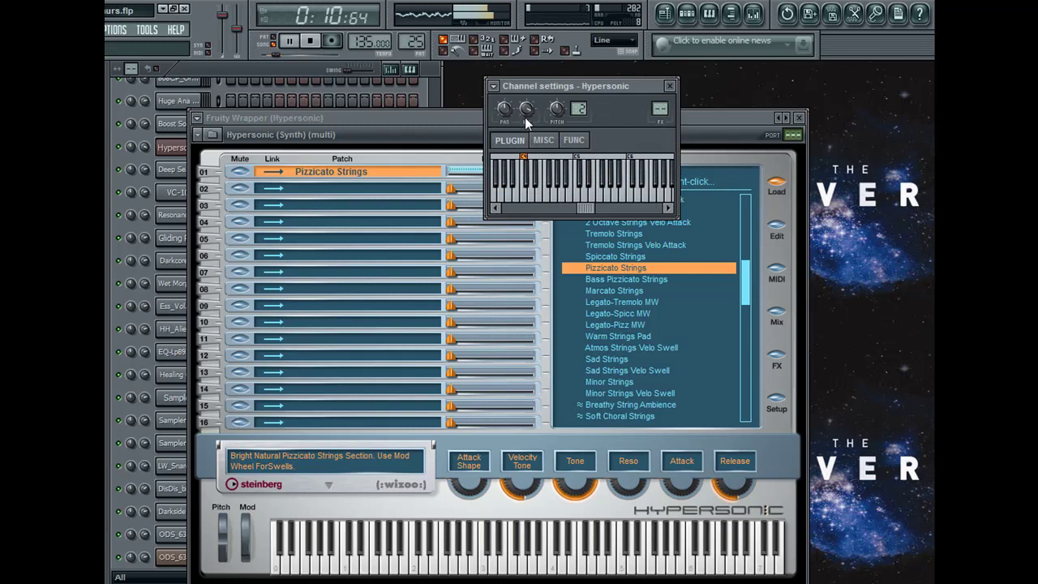
- Link Hypersonic's part 2 to channel 1 and try Marcato Strings, Legato-Tremolo MW and Sad Strings on it
left_click(306, 186)
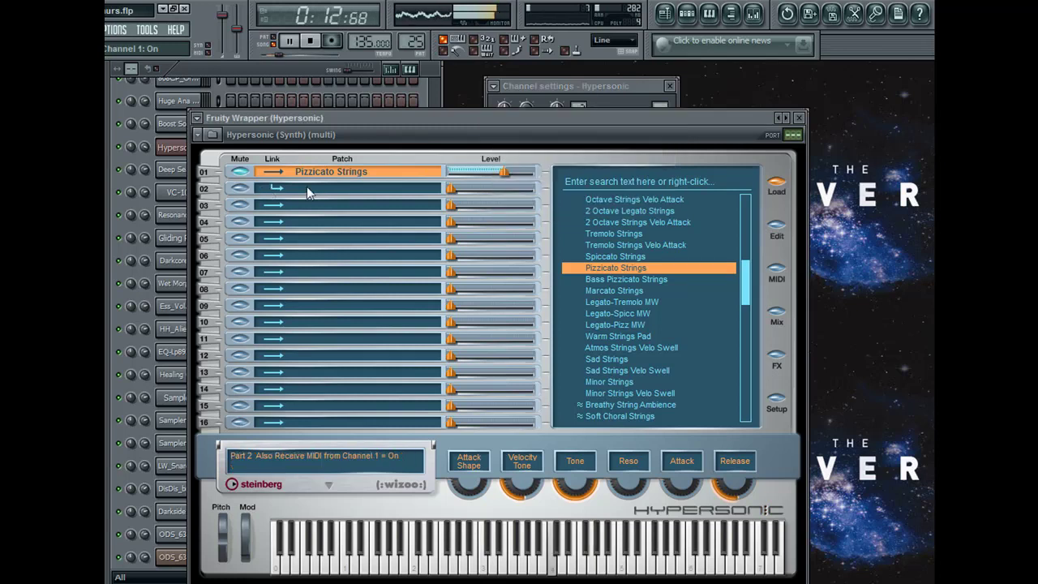
left_click(609, 290)
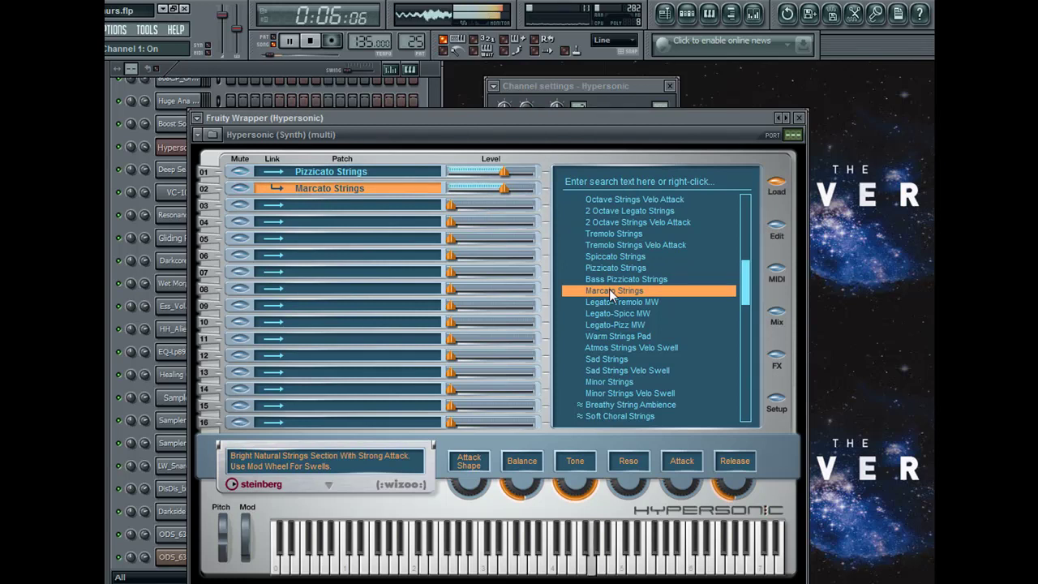
left_click(610, 304)
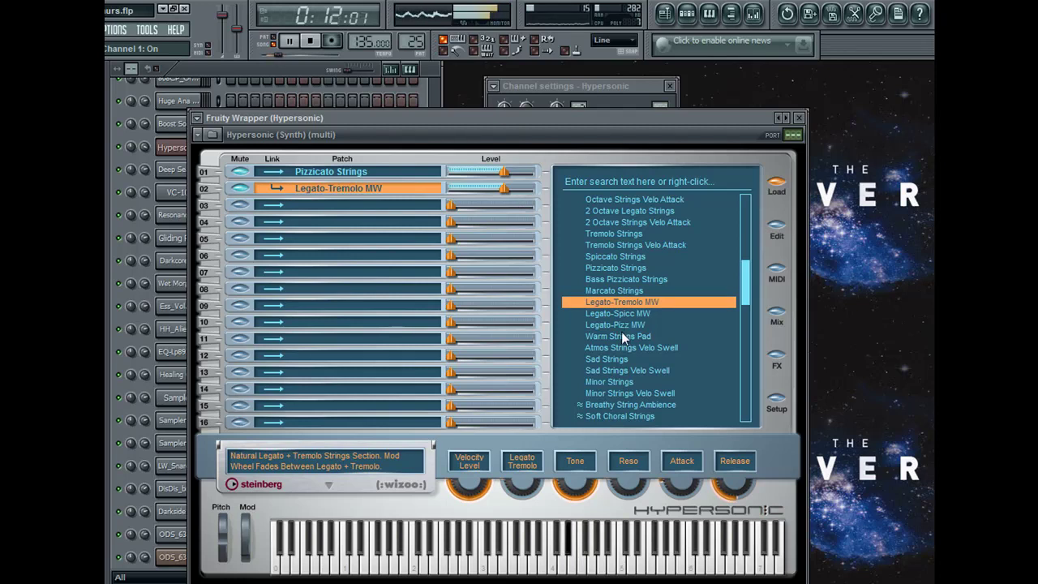
left_click(616, 358)
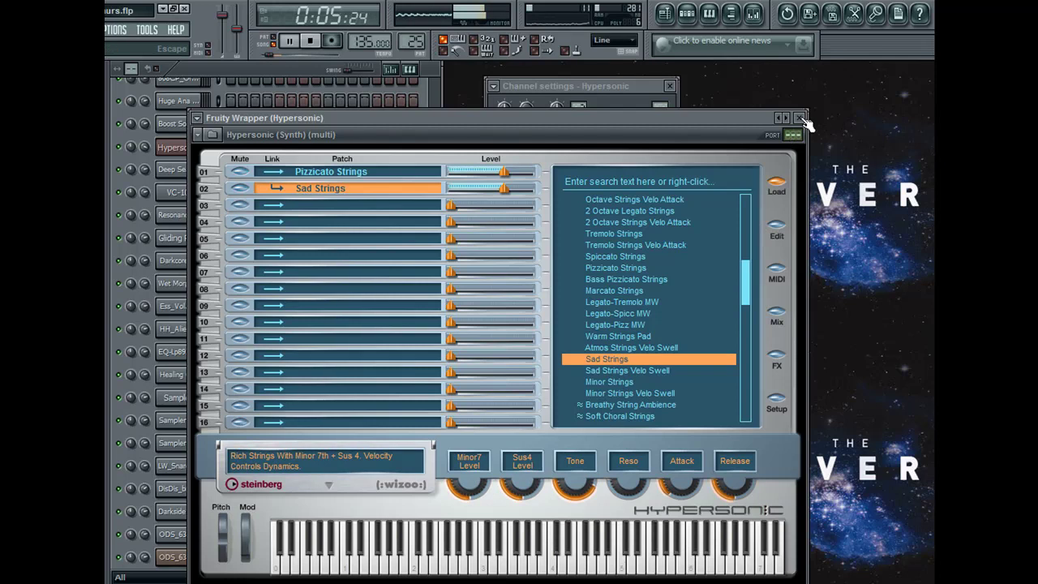
- Clear the playlist's loop selection over bars 3 to 8 and delete the Hypersonic channel
left_click(805, 122)
key("Escape")
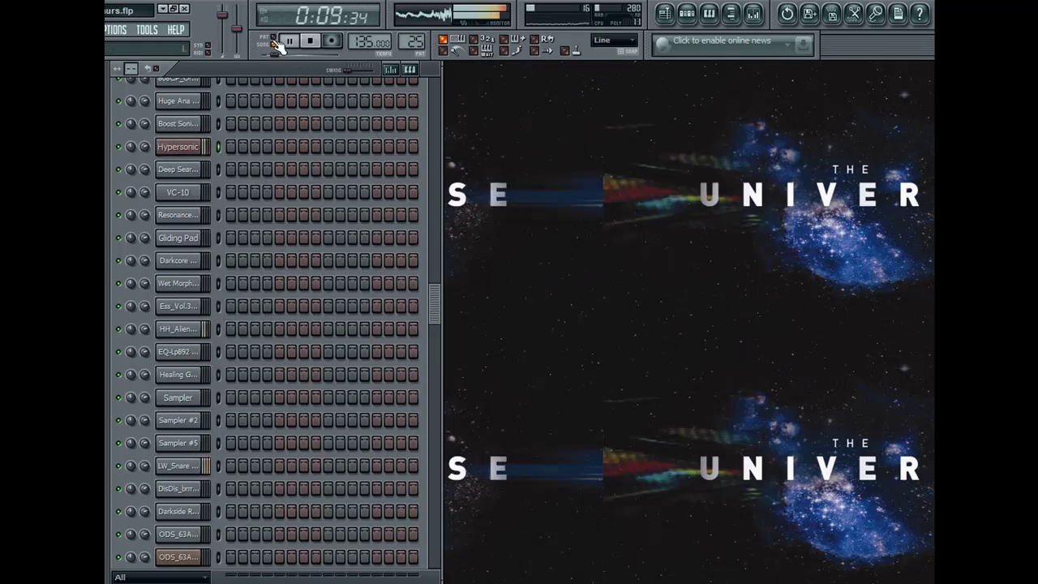
key("F5")
left_click(451, 102, "ctrl")
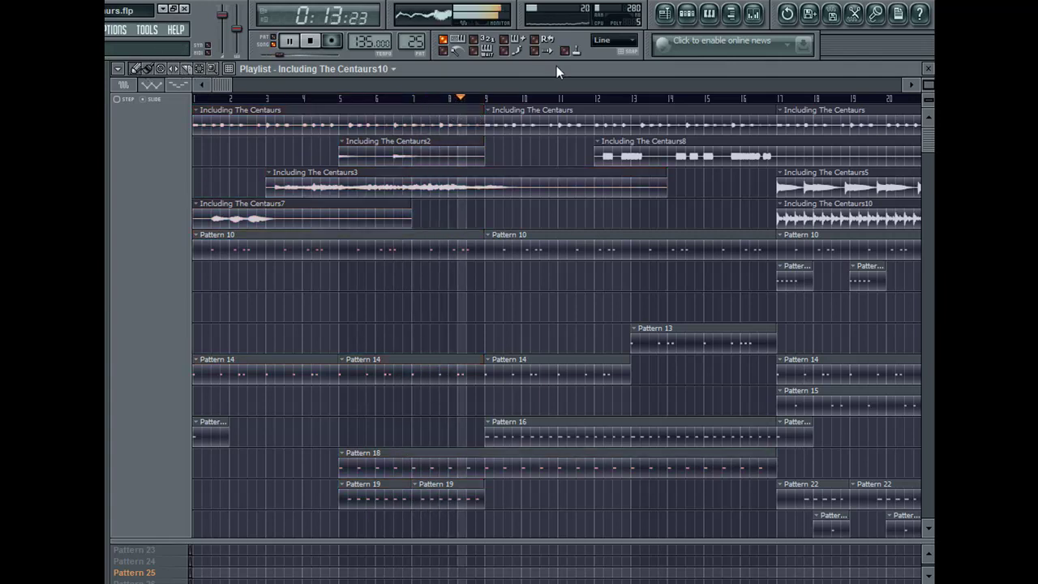
left_click(927, 69)
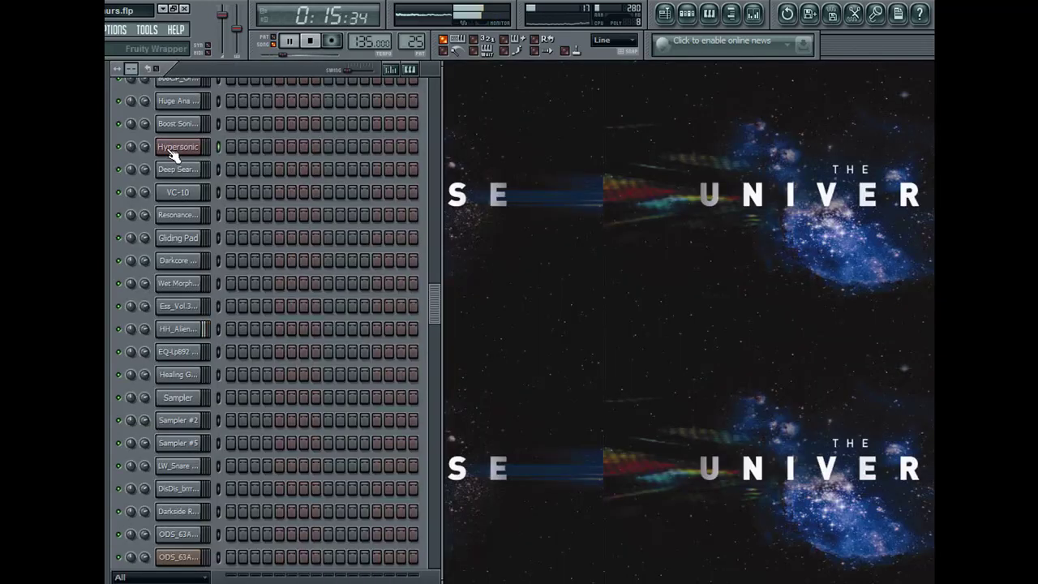
key("alt+Delete")
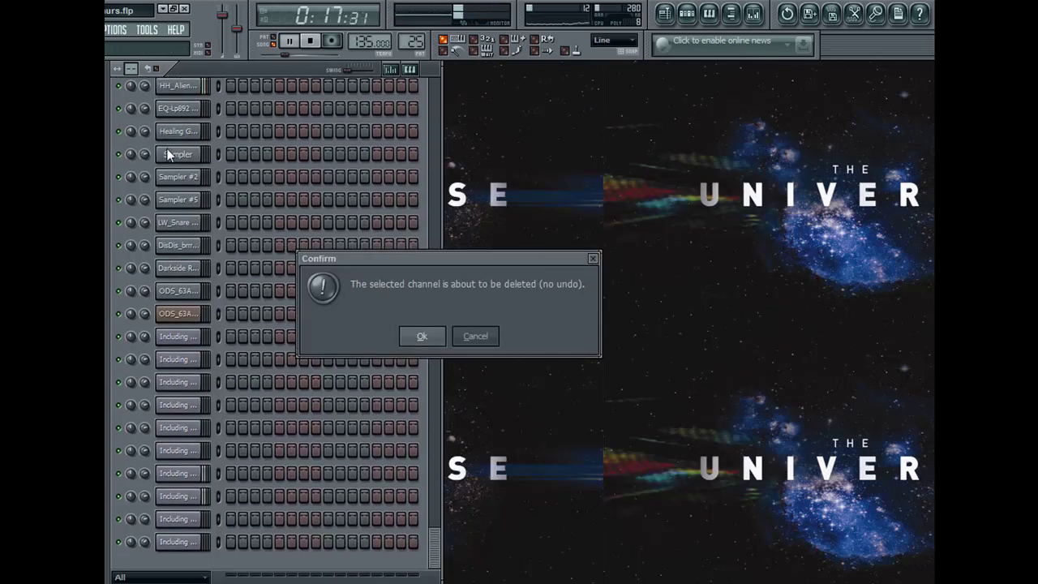
key("Return")
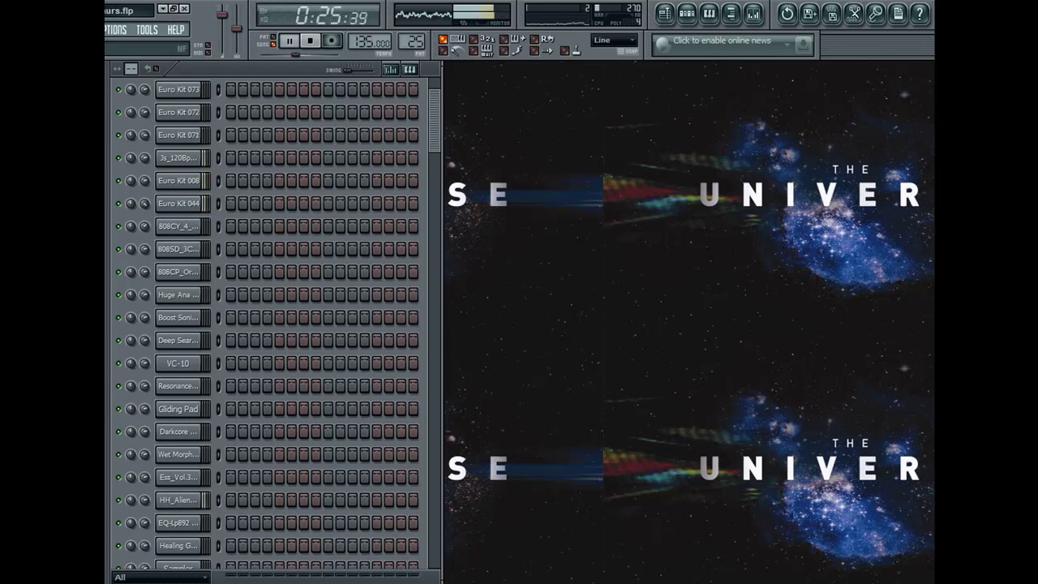
- Loop bars 12 through 16 and place a Pattern 25 clip at bar 12 on the fourth playlist track
key("F5")
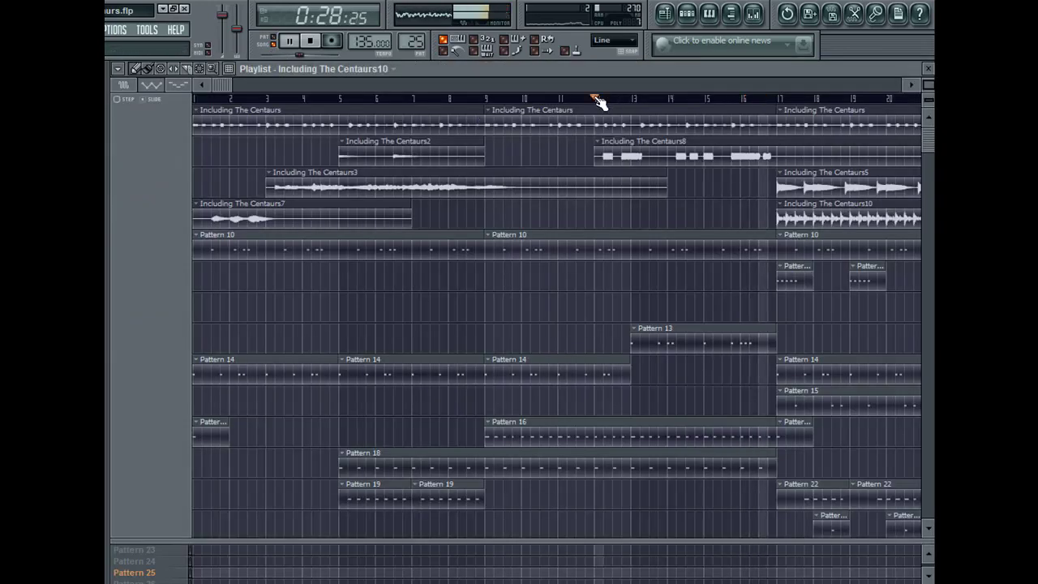
left_click_drag(597, 102, 766, 106)
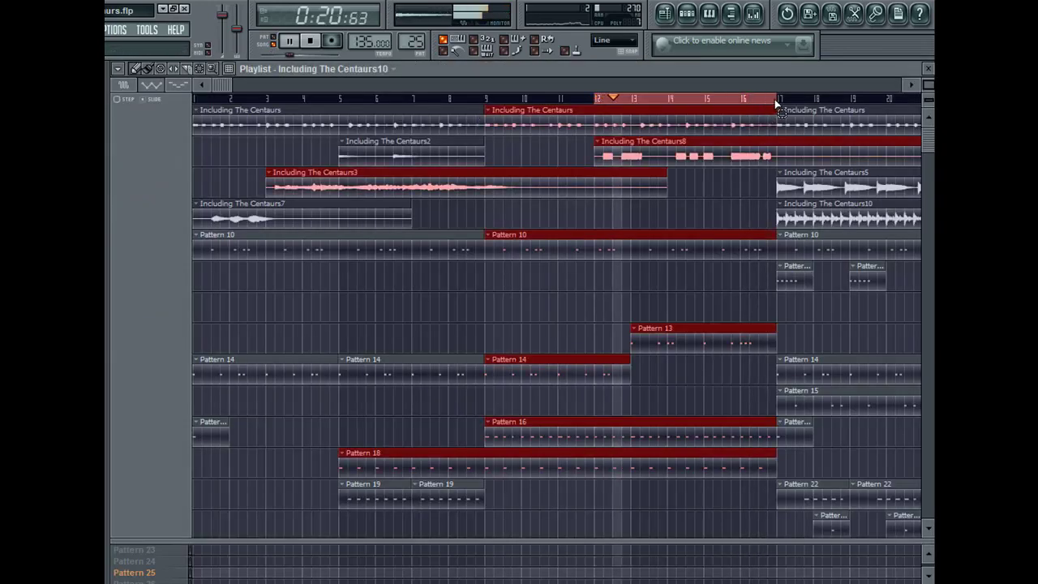
left_click(596, 214)
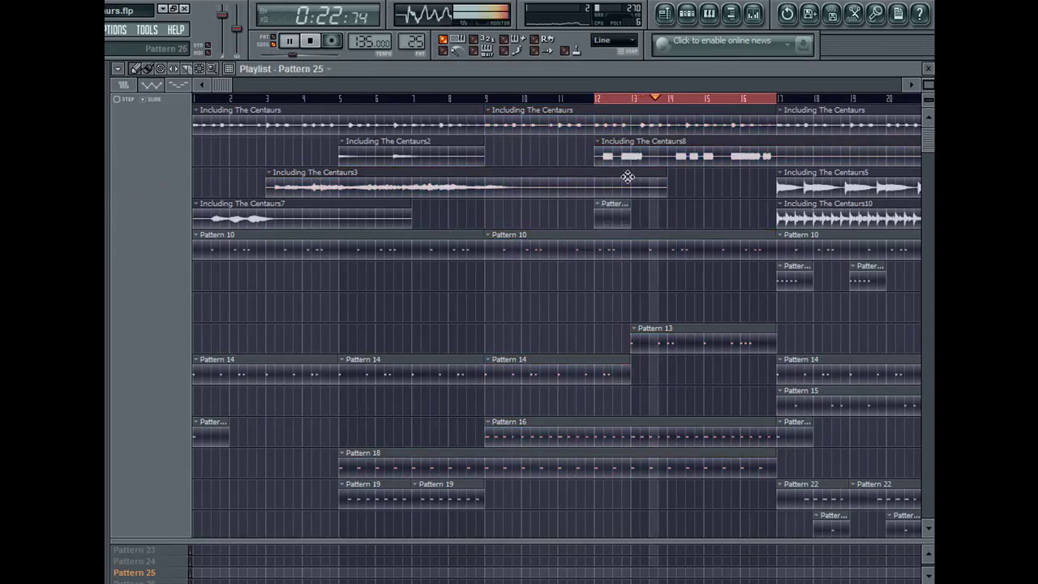
left_click(927, 68)
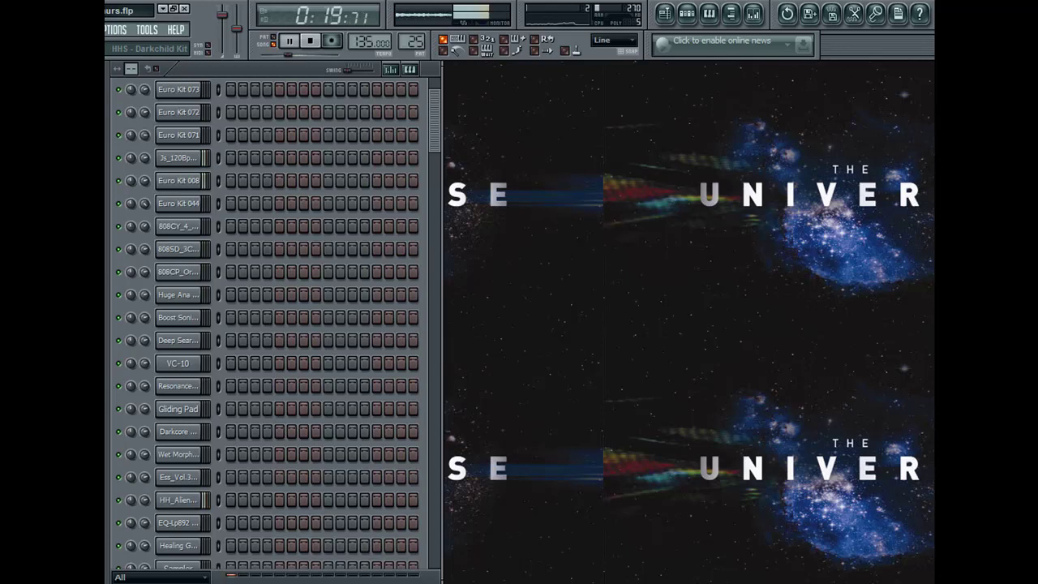
key("space")
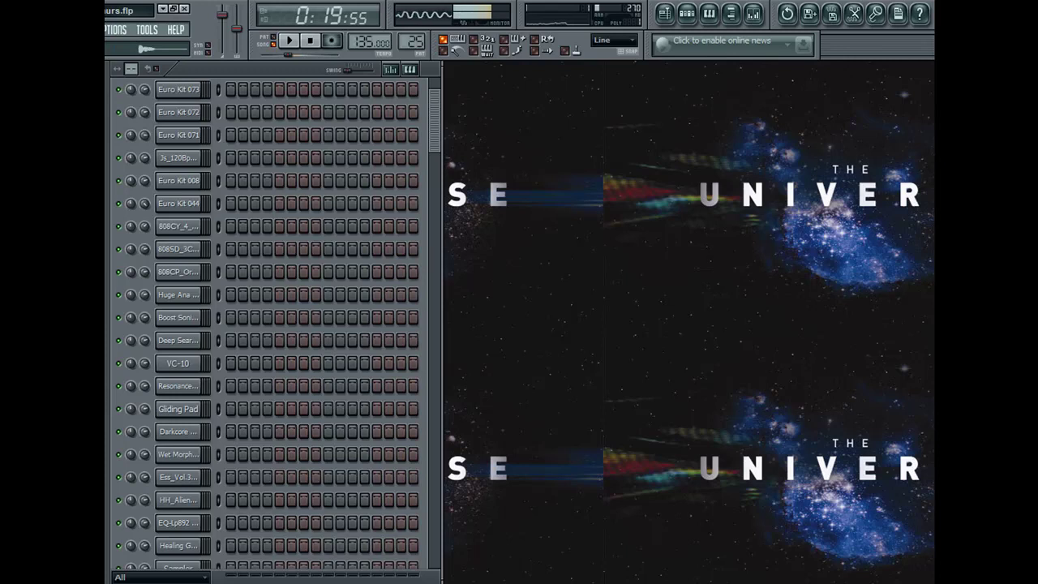
- Insert a new Sampler channel directly above the Euro Kit 071 channel
left_click_drag(431, 102, 435, 568)
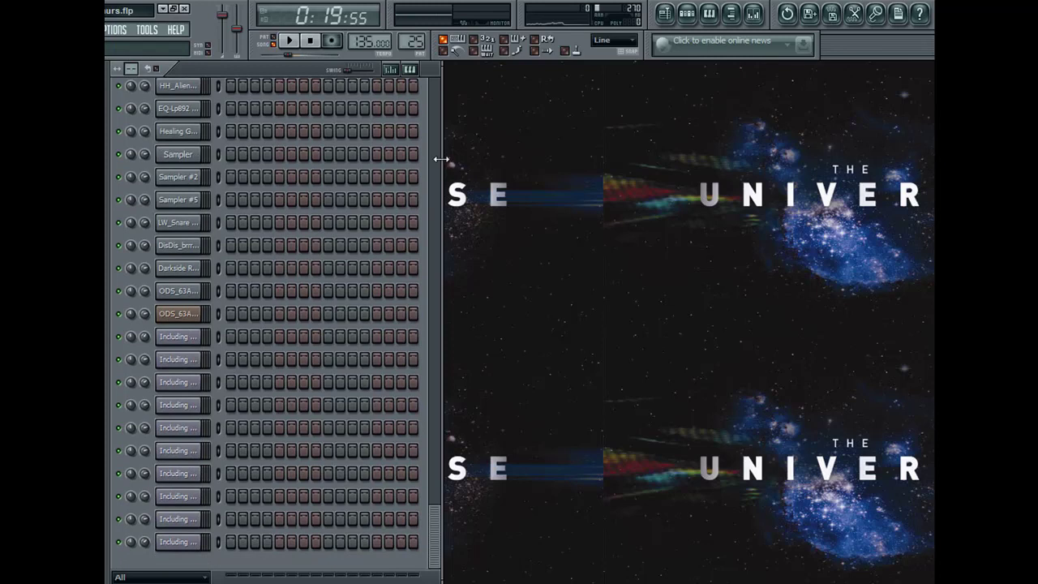
scroll(335, 132, "up", 5)
right_click(203, 93)
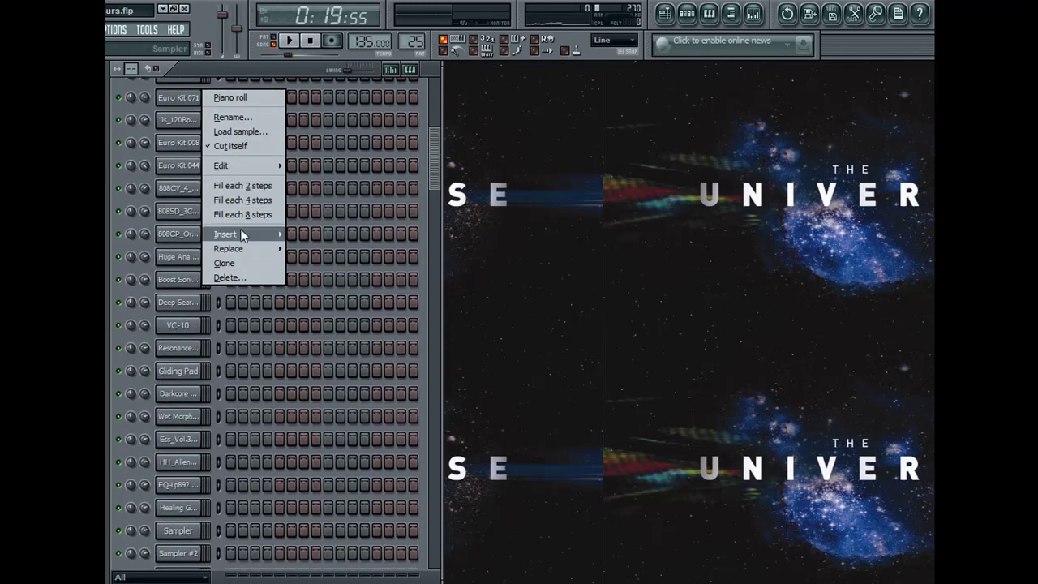
mouse_move(240, 234)
left_click(192, 105)
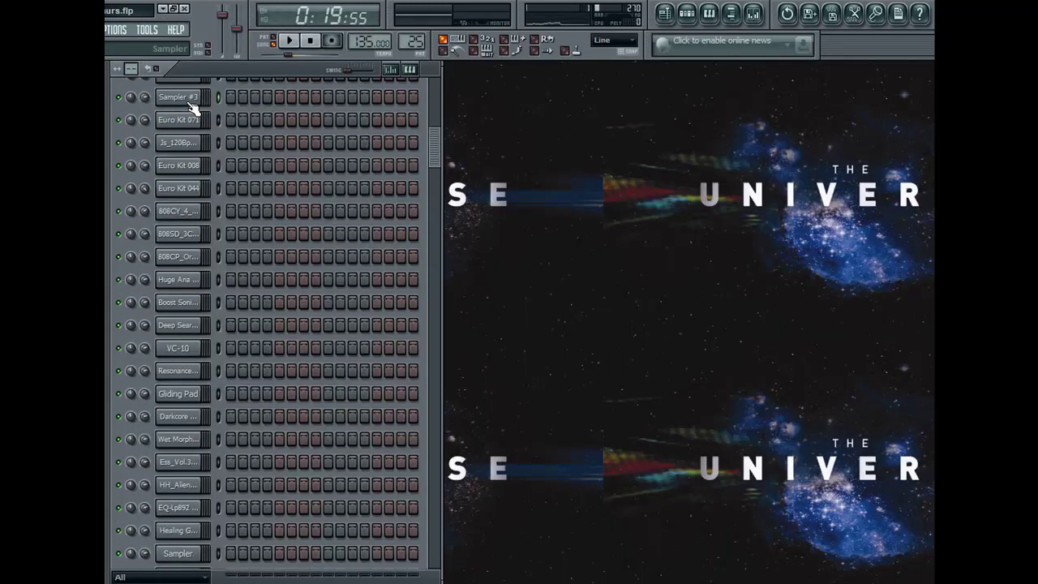
- Load the Rock Kit2 001 sample into the Sampler #3 channel, audition the loop and open the channel's piano roll
left_click_drag(89, 106, 190, 96)
key("space")
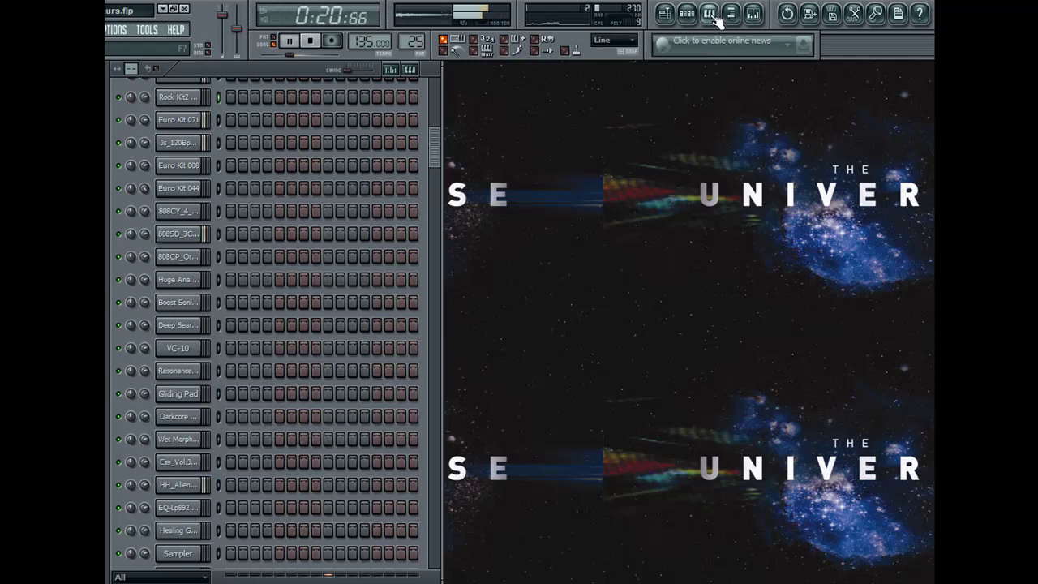
left_click(712, 16)
key("F5")
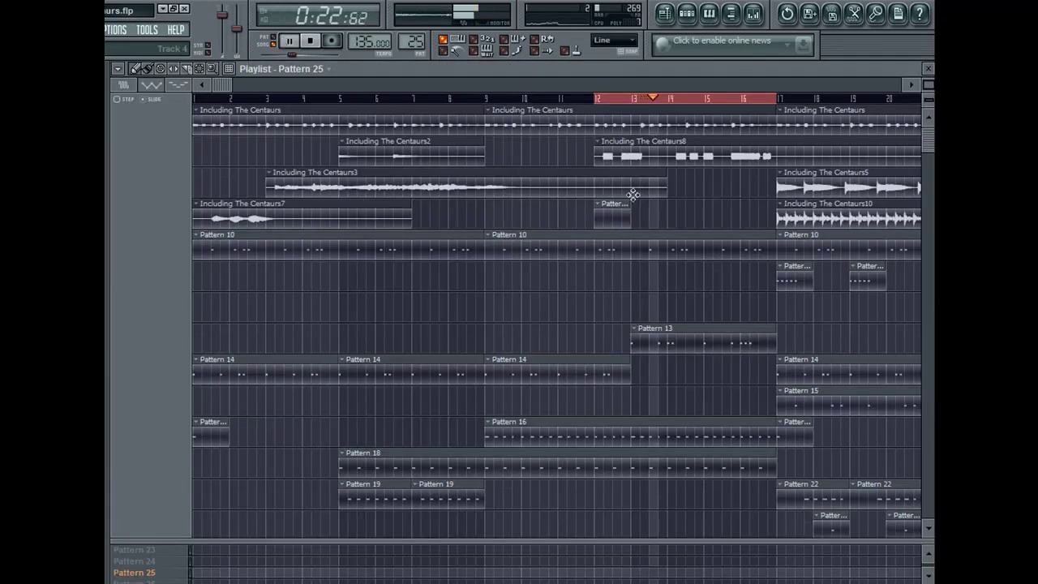
key("F7")
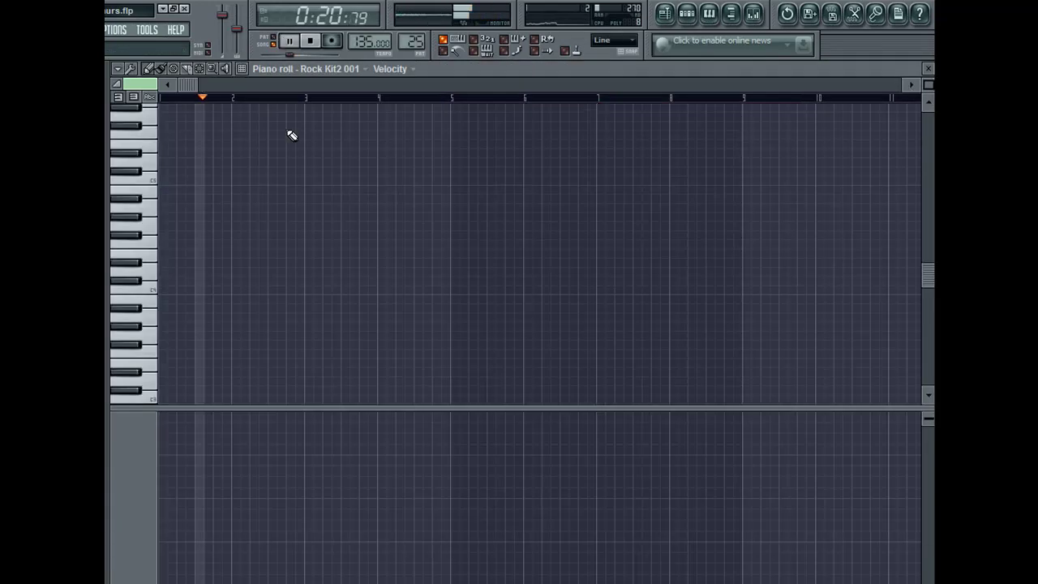
- Place a one-step C5 note at 1:11:000 in the Rock Kit2 001 piano roll and resume playback
key("space")
double_click(204, 180)
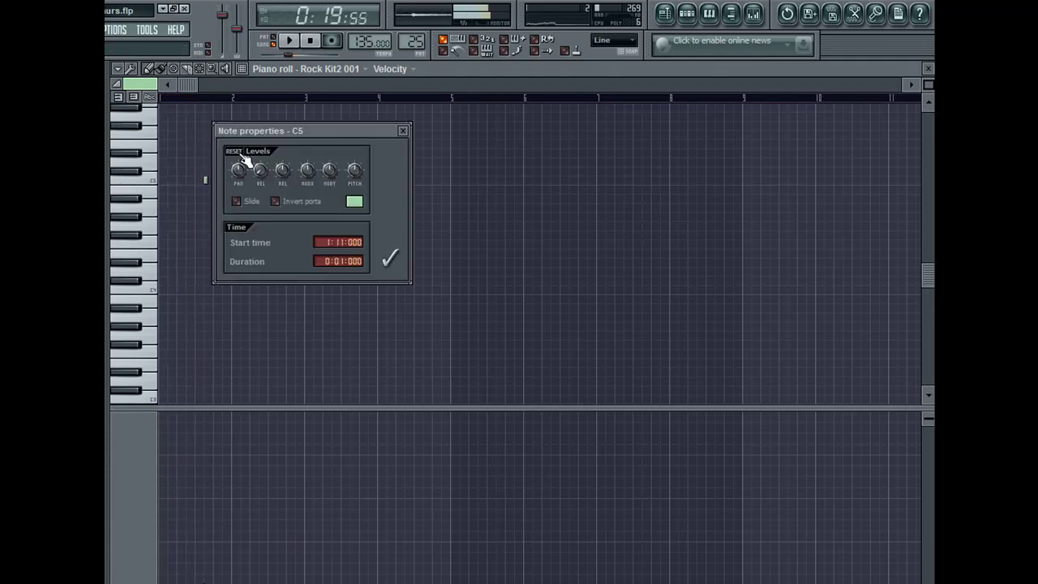
left_click(391, 255)
key("space")
left_click_drag(926, 85, 841, 97)
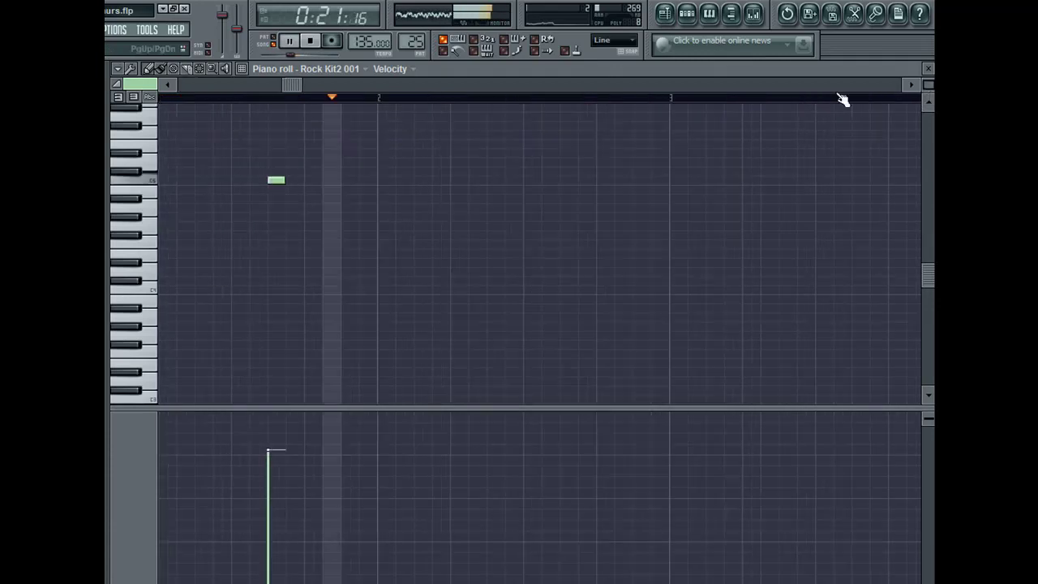
- Add three more C5 notes at two-step intervals after the first, on steps 13 and 15 and the start of bar 2
left_click(348, 180)
right_click(348, 180)
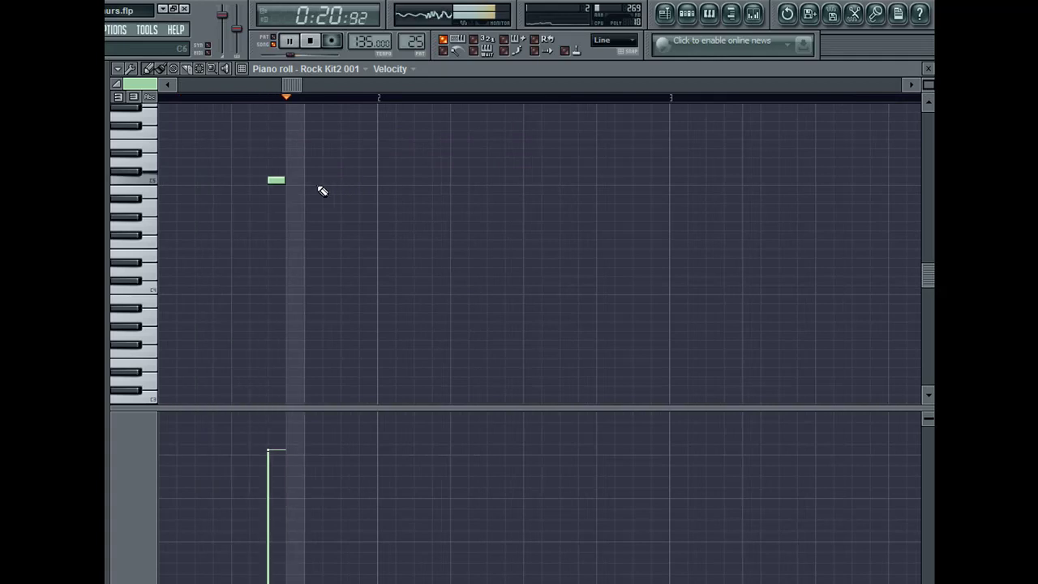
left_click(312, 179)
left_click(349, 188)
right_click(349, 187)
left_click(345, 172)
left_click_drag(343, 180, 347, 183)
left_click(382, 180)
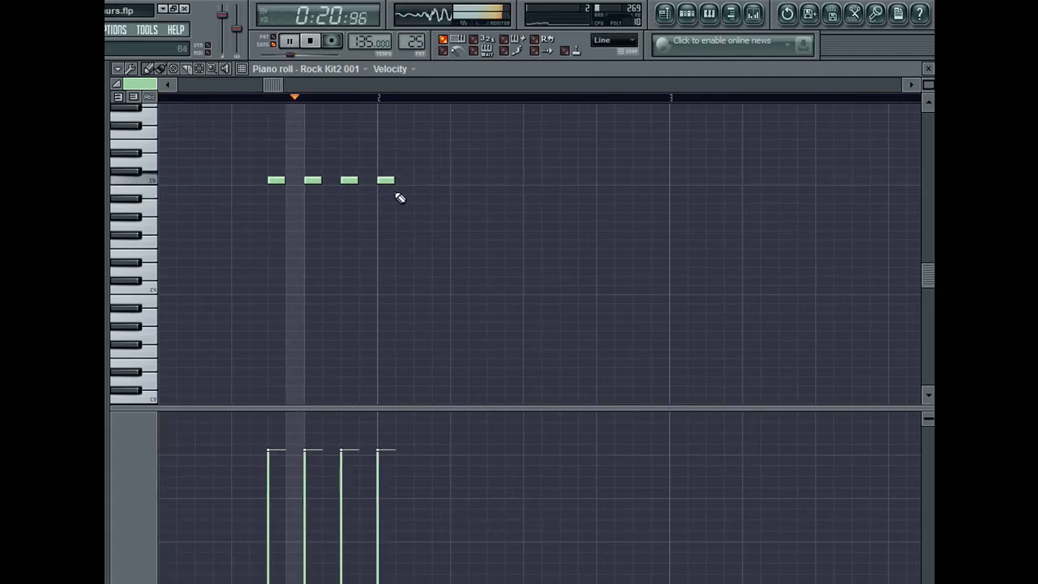
- Add C5 notes on steps 5 and 11 of bar 3 and one on step 15 of bar 4
left_click(369, 85)
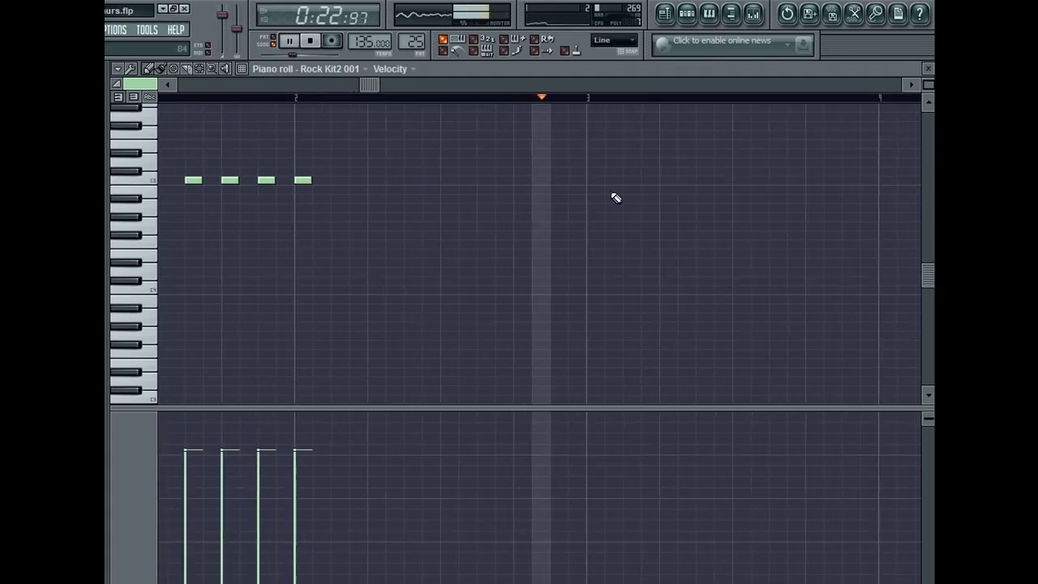
left_click(663, 180)
left_click(774, 180)
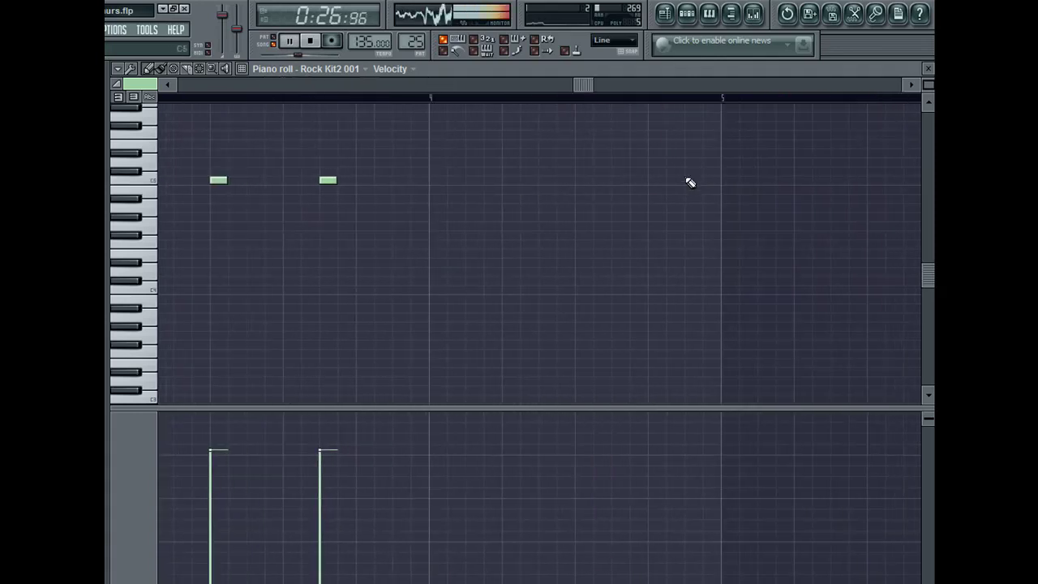
left_click(656, 180)
key("space")
key("space")
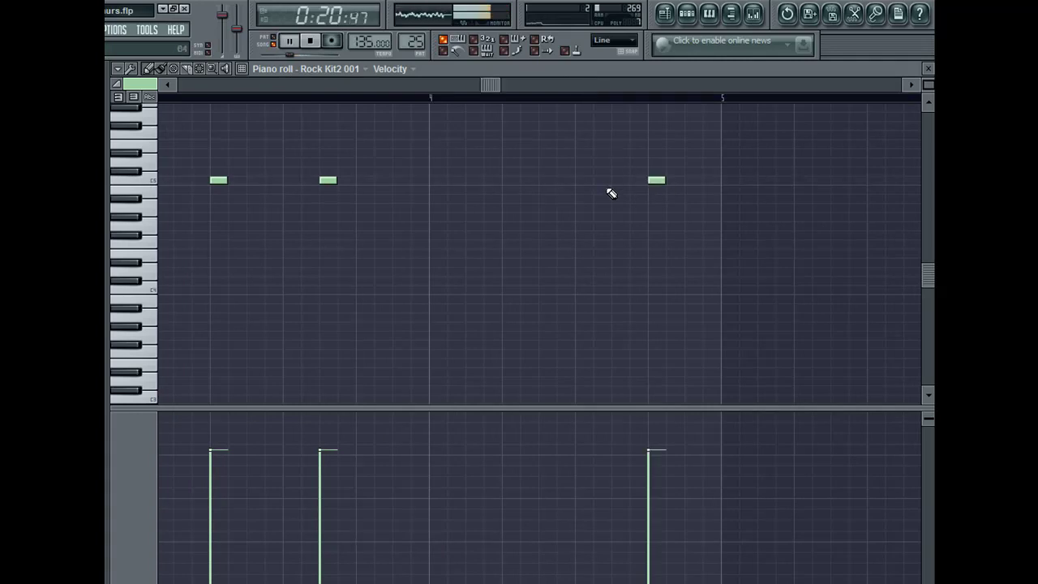
right_click(656, 181)
left_click(688, 182)
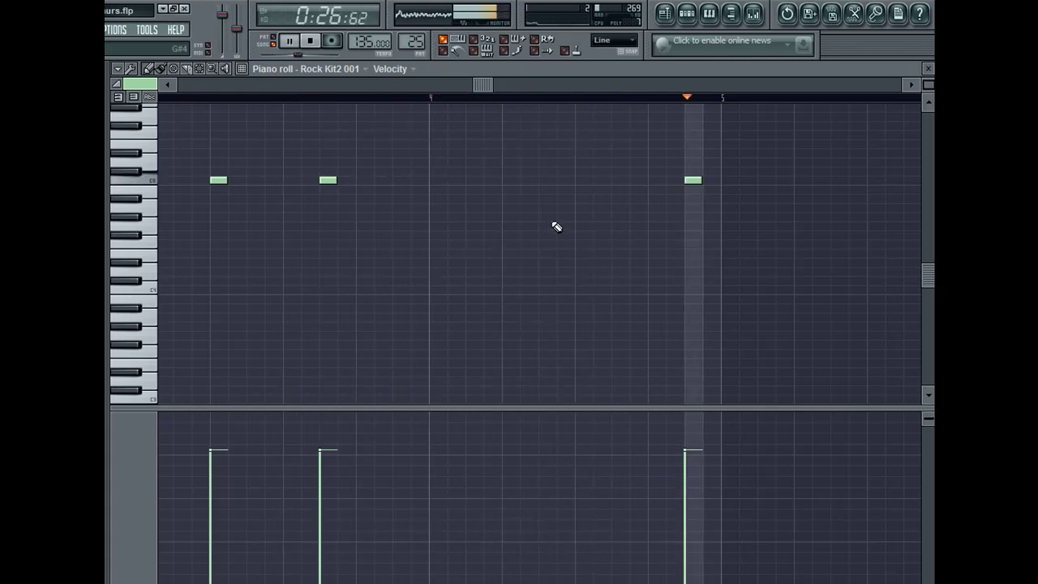
- Check the notes around bar 5, return to the channel list and replay the loop from its start
left_click_drag(486, 85, 601, 90)
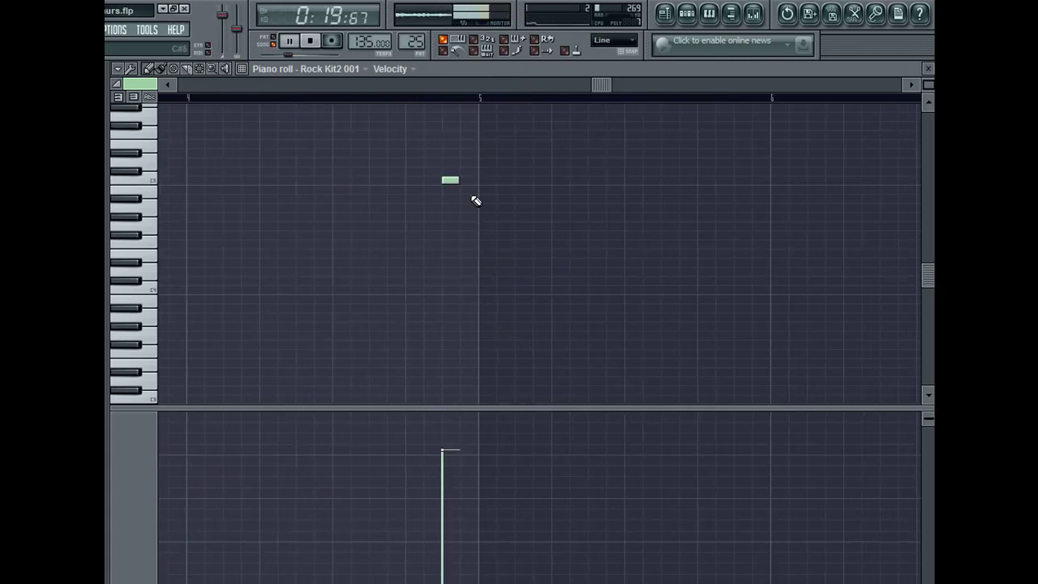
key("F7")
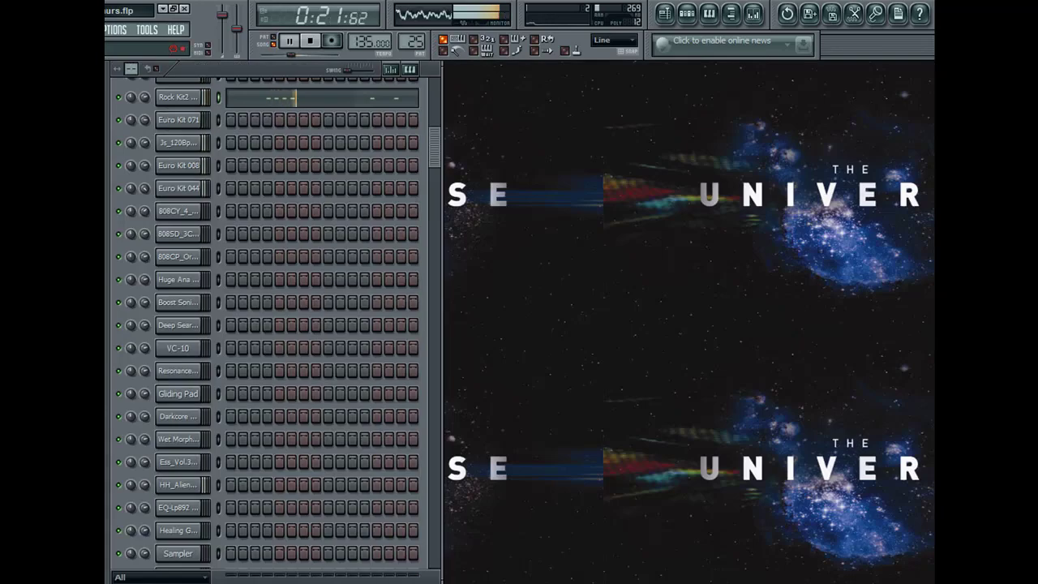
key("space")
key("space")
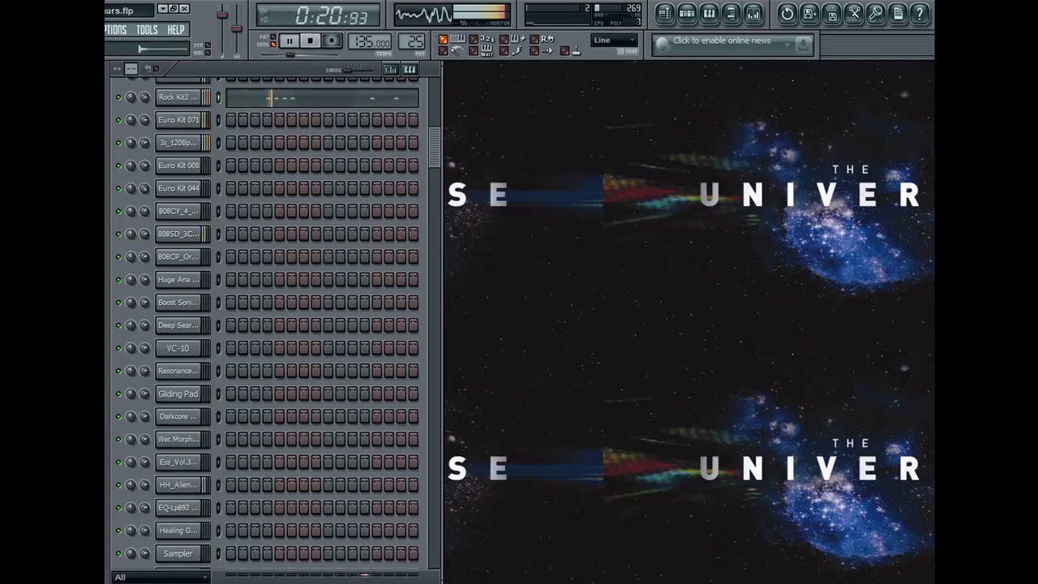